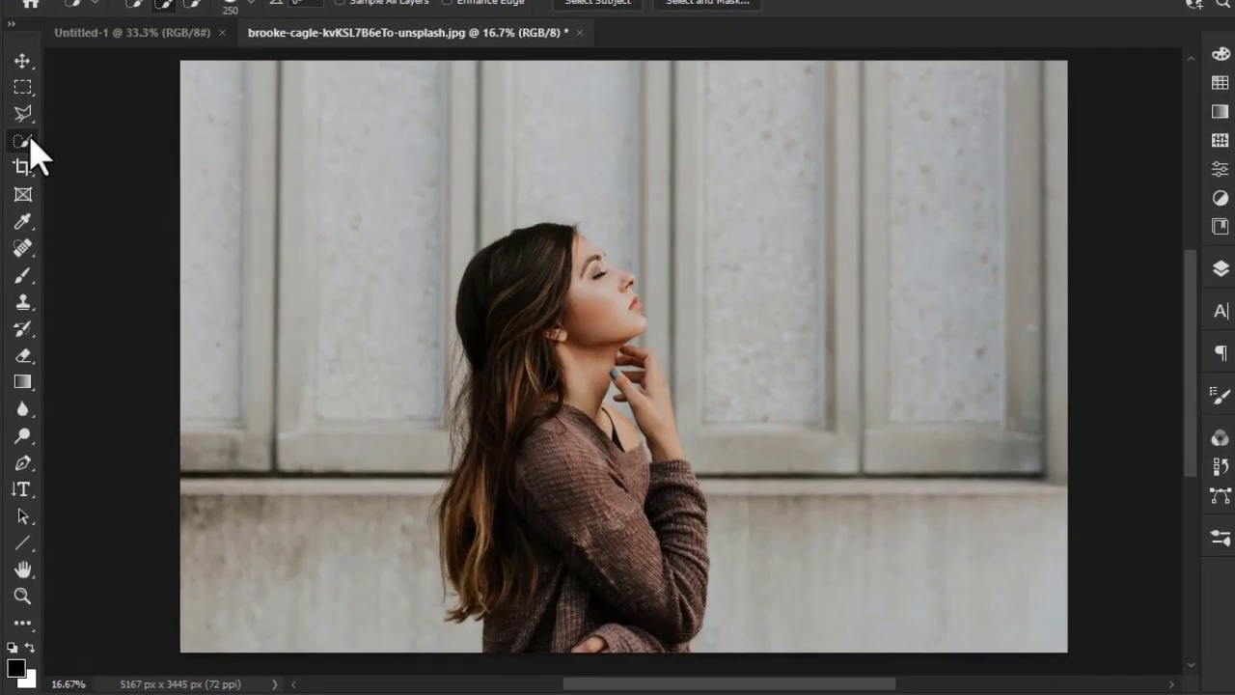
# Step: Quick-select the woman from hair to torso and copy her onto Layer 1 with Ctrl+J
pyautogui.rightClick(29, 145)
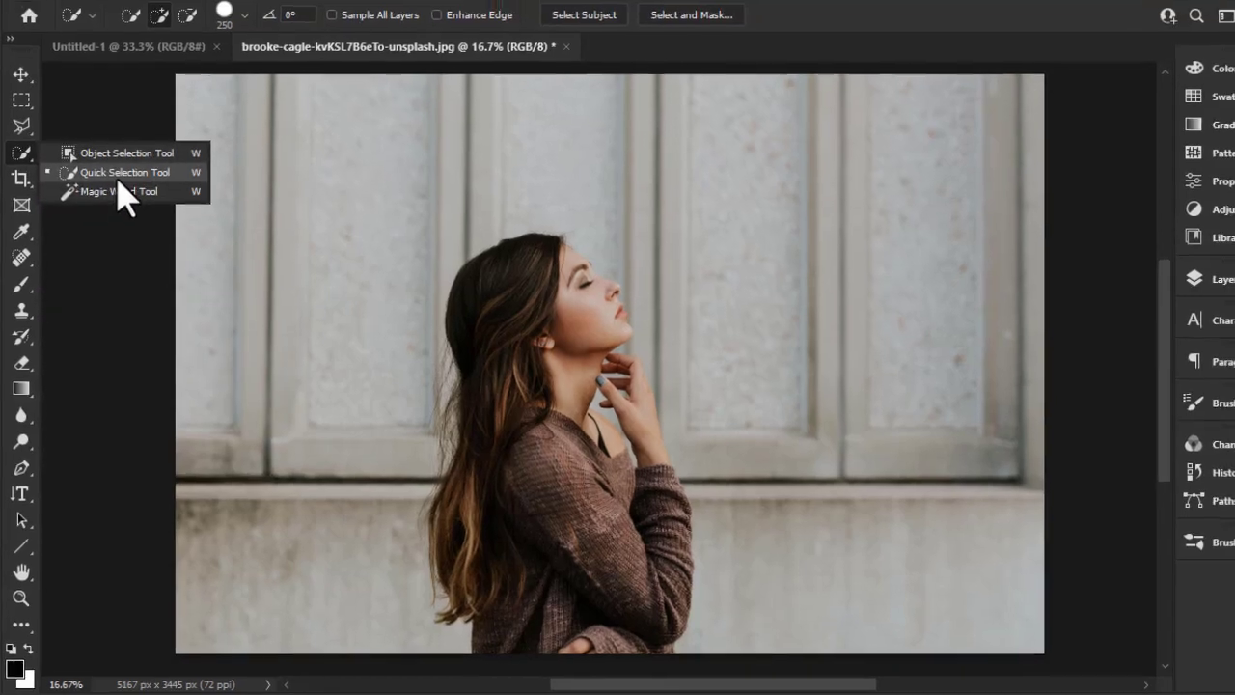
pyautogui.click(121, 172)
pyautogui.moveTo(532, 499)
pyautogui.mouseDown()
pyautogui.moveTo(551, 427)
pyautogui.moveTo(530, 354)
pyautogui.moveTo(546, 318)
pyautogui.moveTo(492, 289)
pyautogui.moveTo(610, 446)
pyautogui.mouseUp()
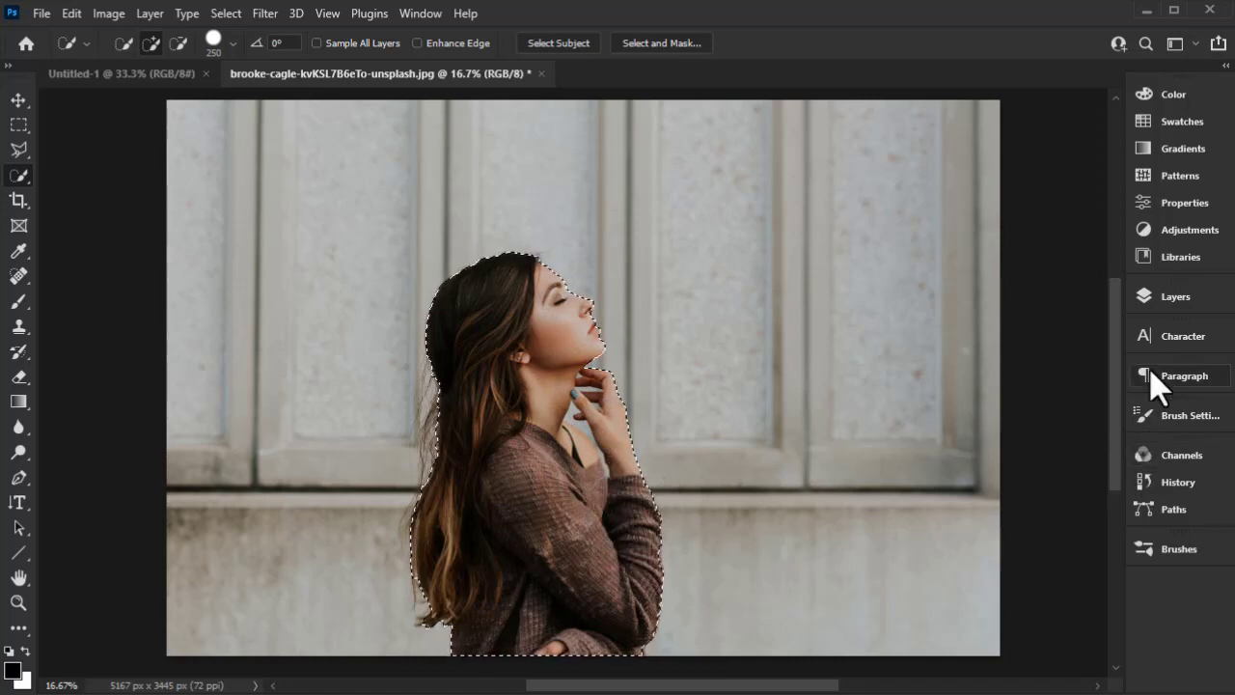
pyautogui.click(1146, 297)
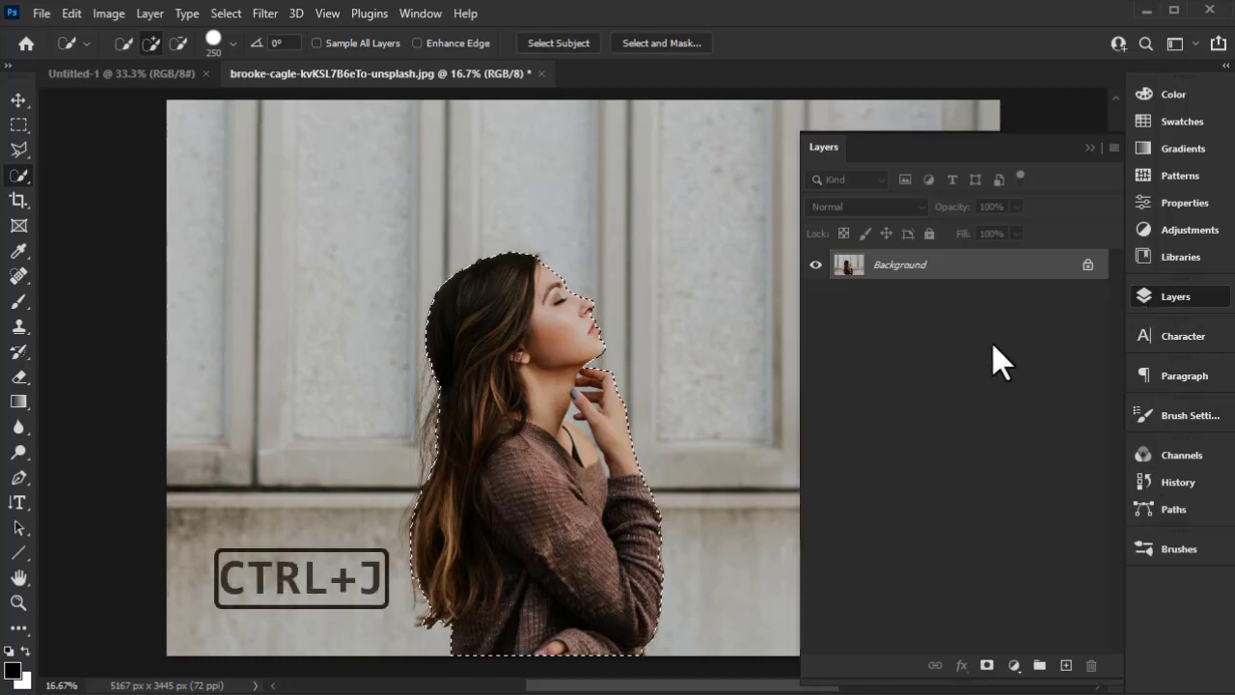
pyautogui.hotkey('ctrl', 'j')
pyautogui.click(1088, 146)
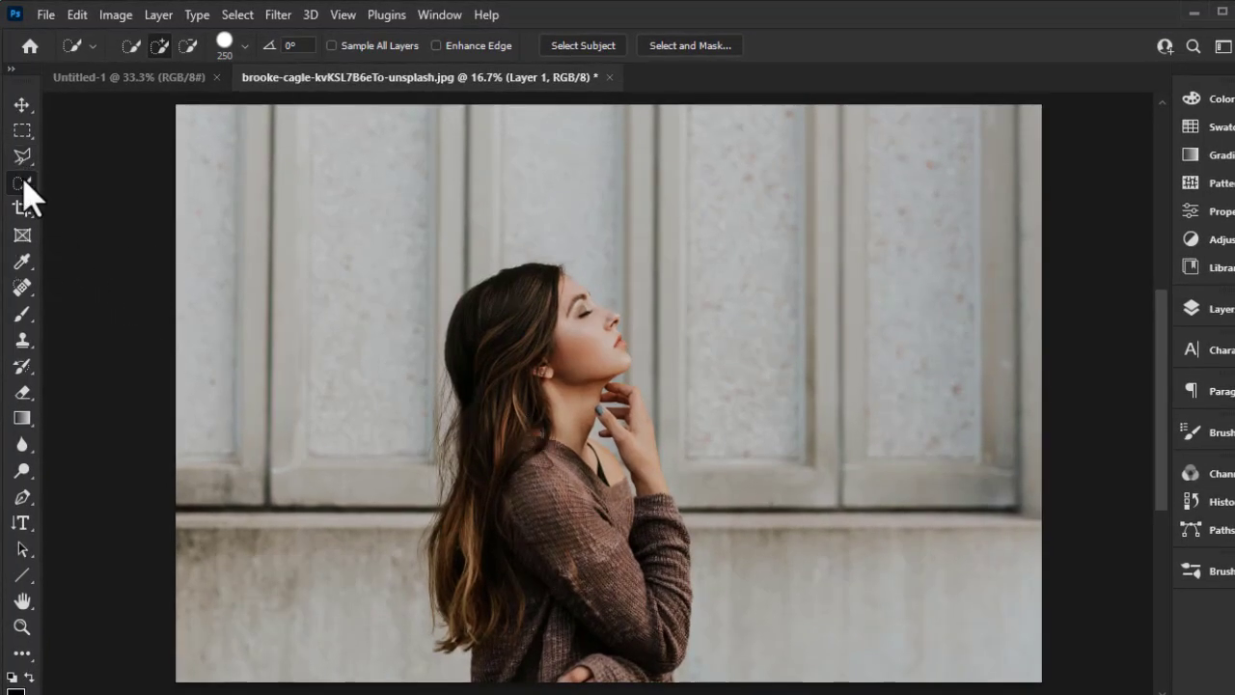
# Step: Zoom in and lasso-select the wall gap between the woman's neck and fingers
pyautogui.rightClick(23, 183)
pyautogui.click(108, 183)
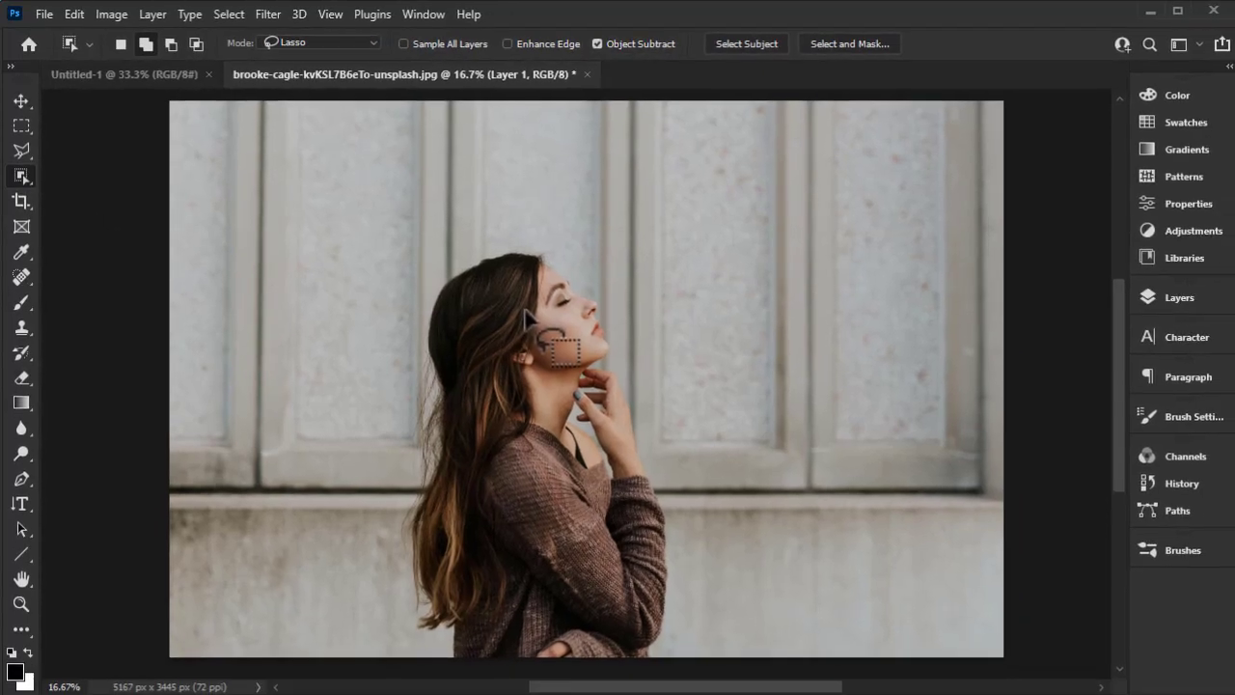
pyautogui.hotkey('ctrl', '+')
pyautogui.hotkey('ctrl', '+')
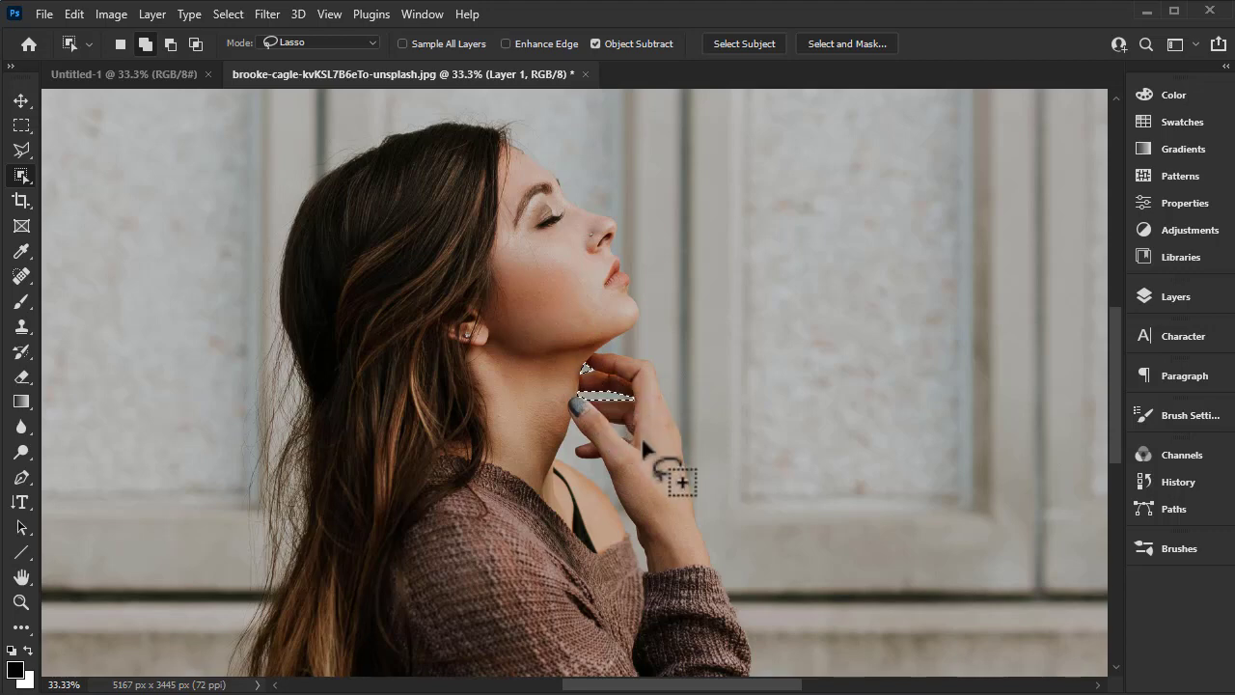
pyautogui.moveTo(619, 443)
pyautogui.mouseDown()
pyautogui.moveTo(577, 430)
pyautogui.moveTo(606, 481)
pyautogui.moveTo(610, 461)
pyautogui.mouseUp()
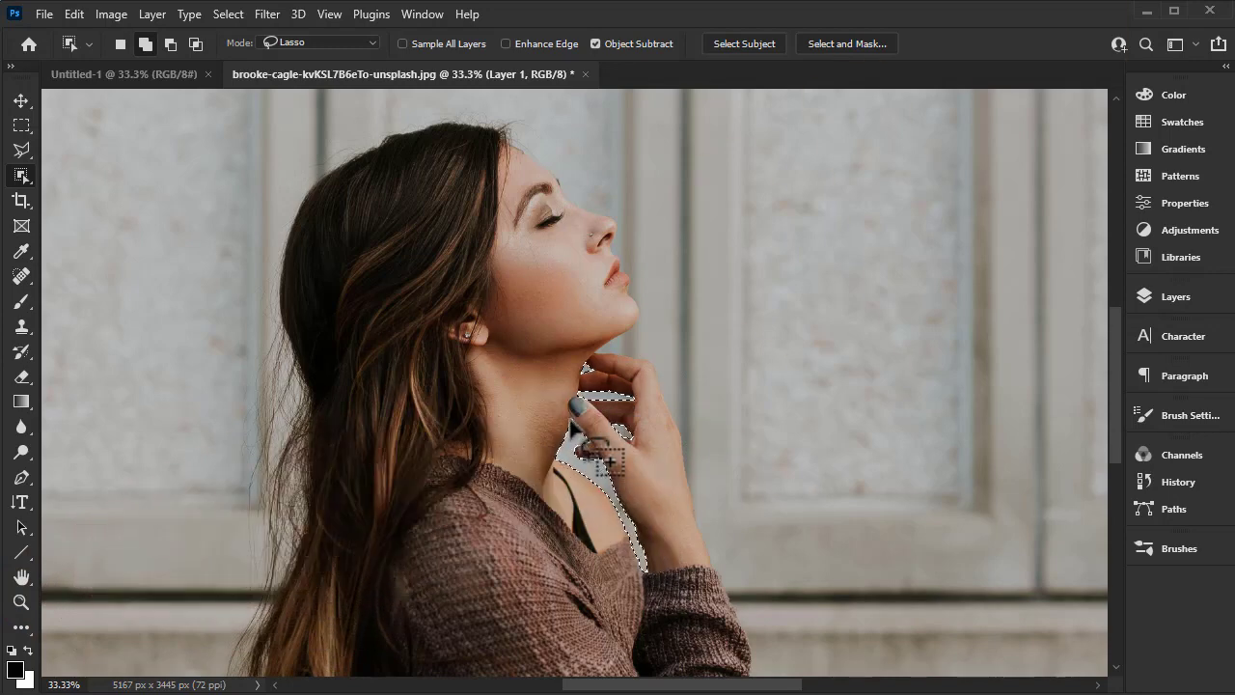
pyautogui.click(1163, 299)
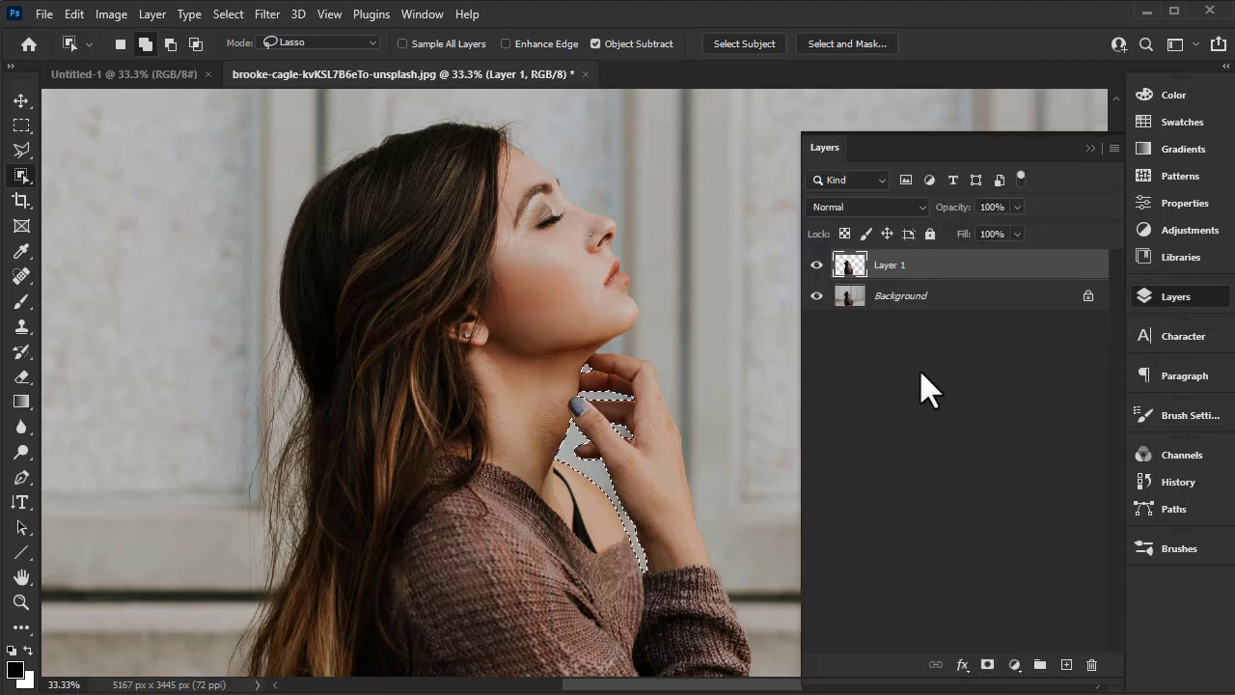
# Step: Unlock Background as Layer 0, delete the wall gap from Layer 1, and trash Layer 0
pyautogui.doubleClick(912, 307)
pyautogui.click(716, 207)
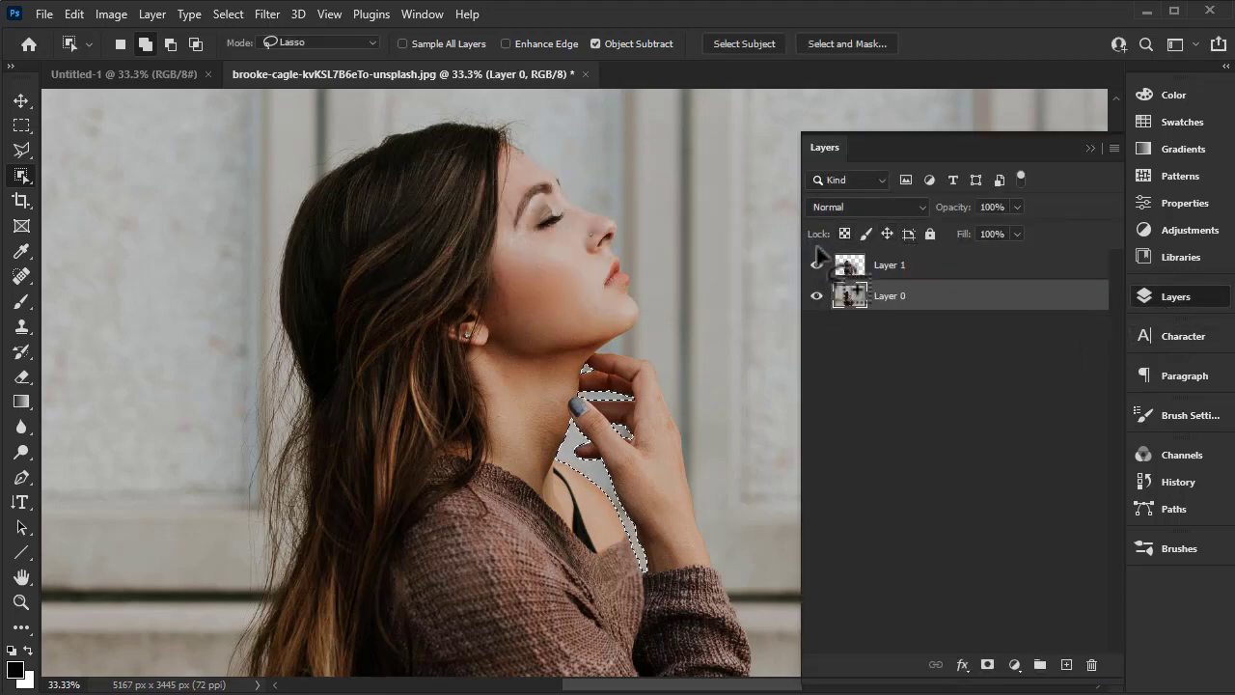
pyautogui.press('Delete')
pyautogui.click(885, 268)
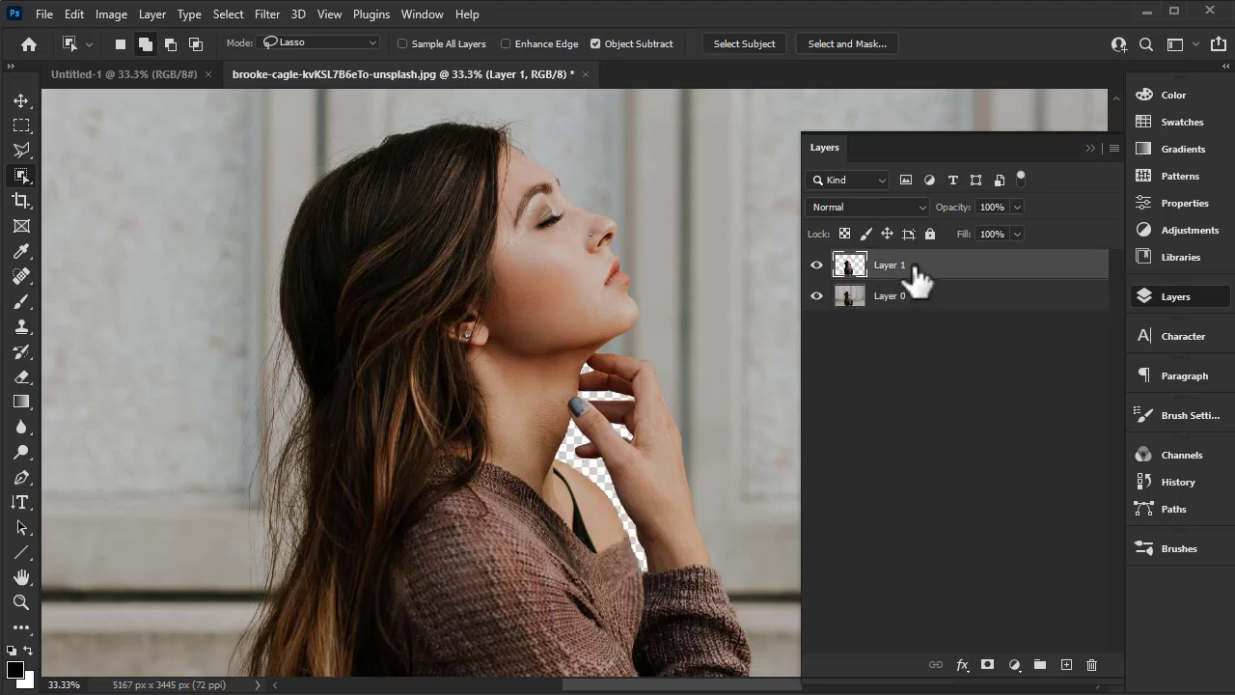
pyautogui.moveTo(915, 295); pyautogui.dragTo(1091, 664)
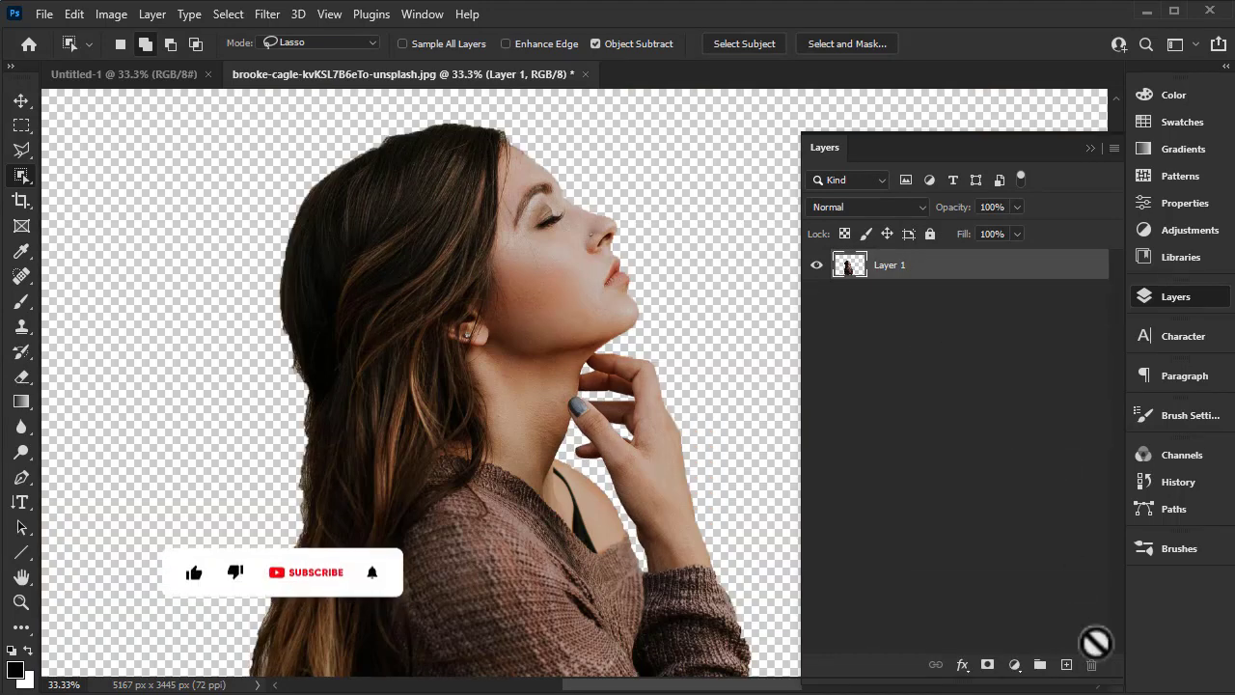
# Step: Desaturate the woman and place Layer 1 above a near-white Color Fill 1 layer
pyautogui.click(111, 15)
pyautogui.moveTo(142, 64)
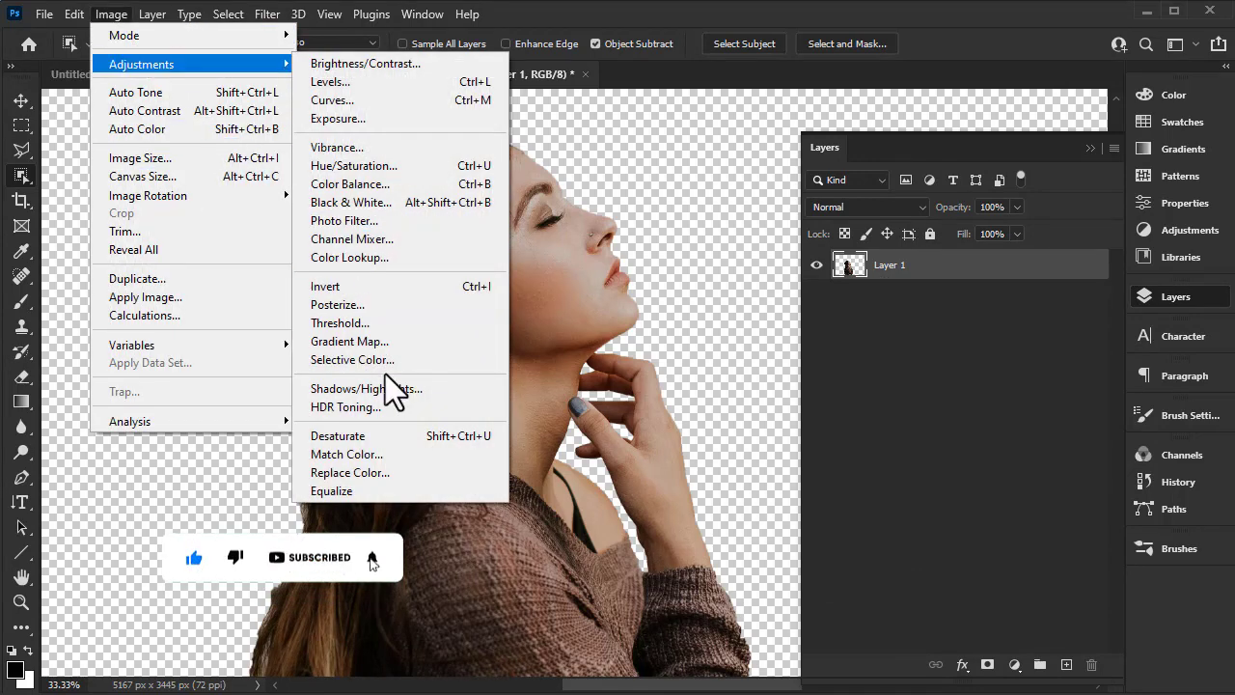
pyautogui.click(368, 436)
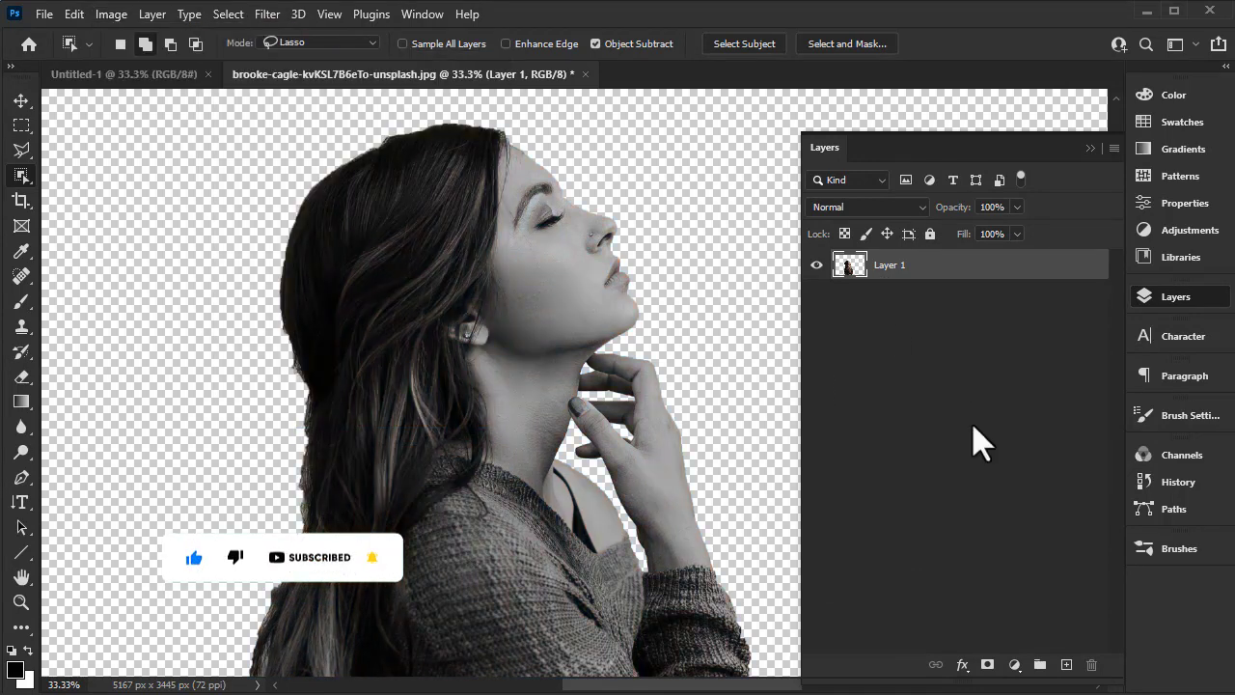
pyautogui.click(1014, 664)
pyautogui.click(1037, 328)
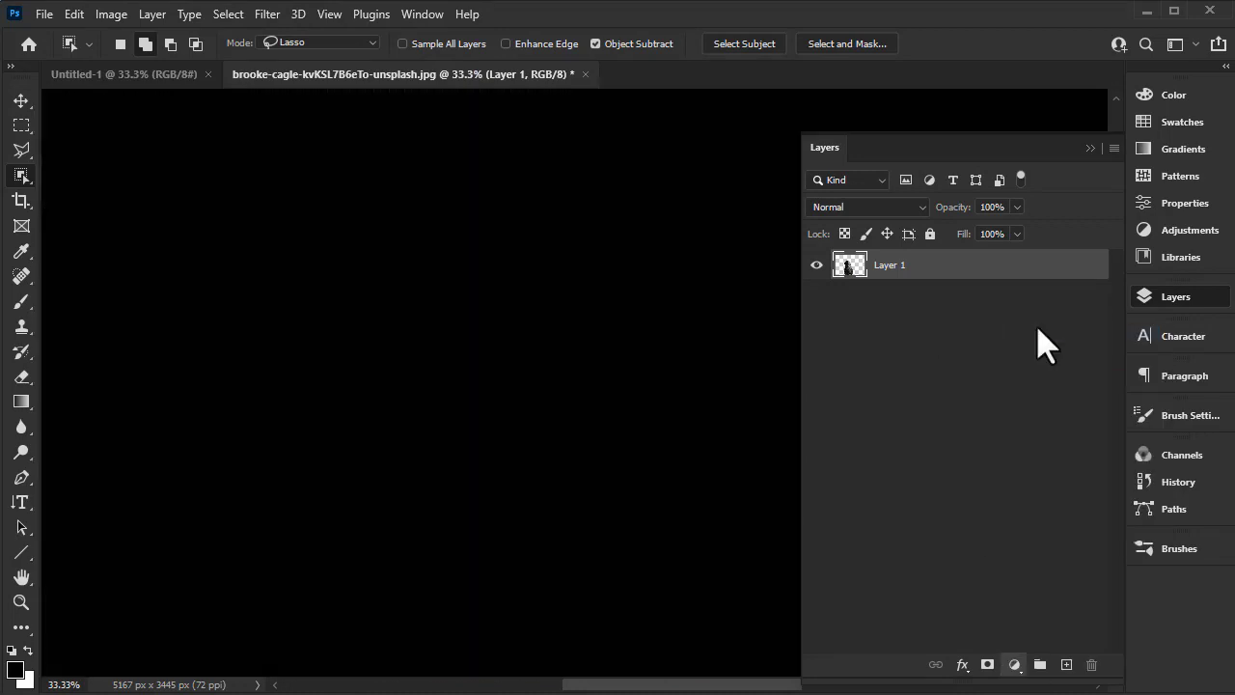
pyautogui.click(530, 128)
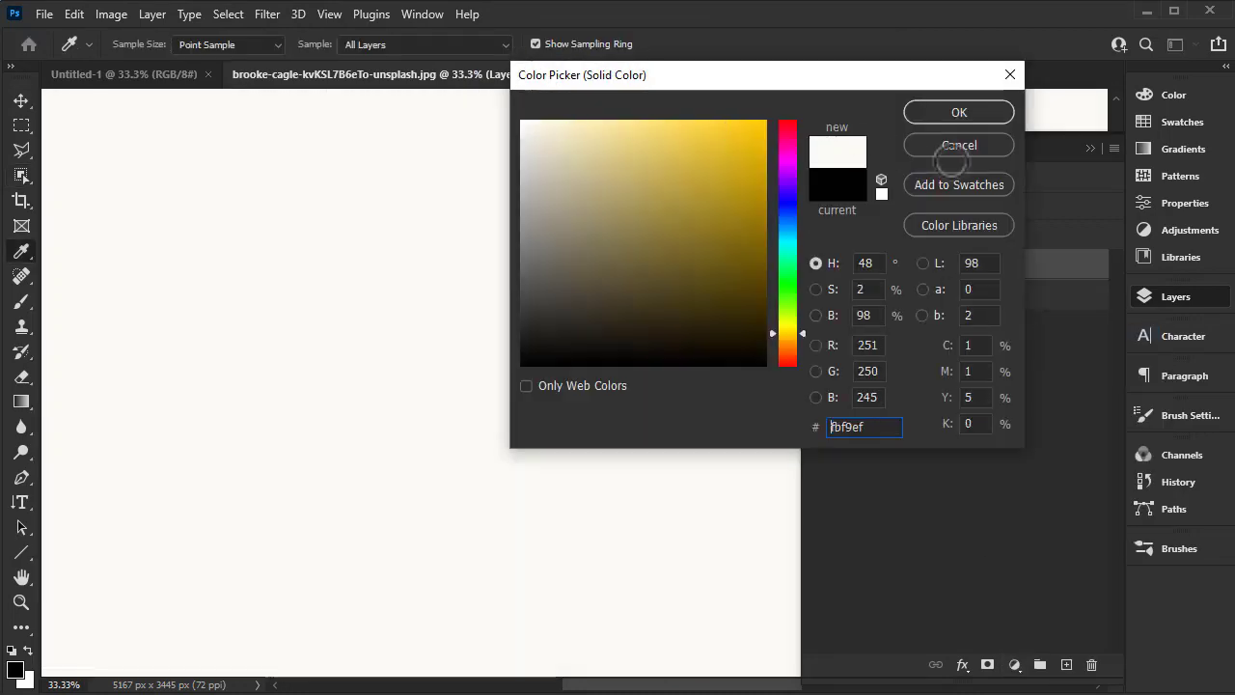
pyautogui.click(961, 113)
pyautogui.moveTo(887, 303); pyautogui.dragTo(880, 251)
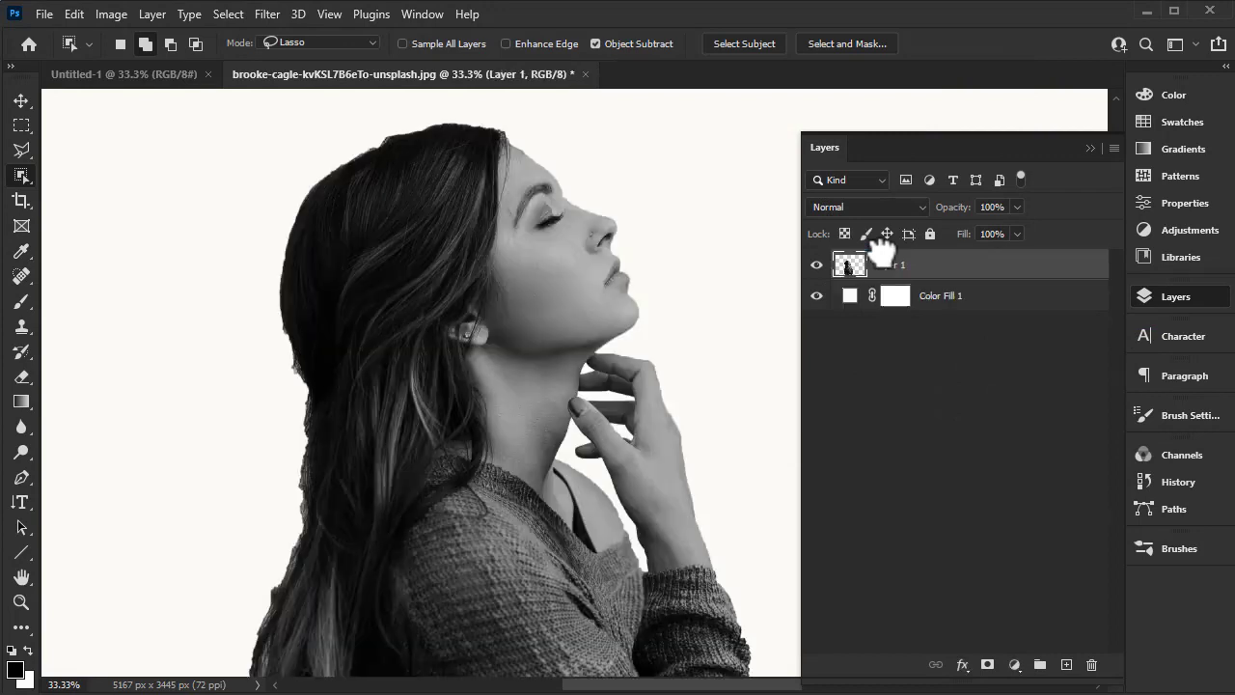
# Step: Flip the woman's layer horizontally so she faces left
pyautogui.hotkey('ctrl', 't')
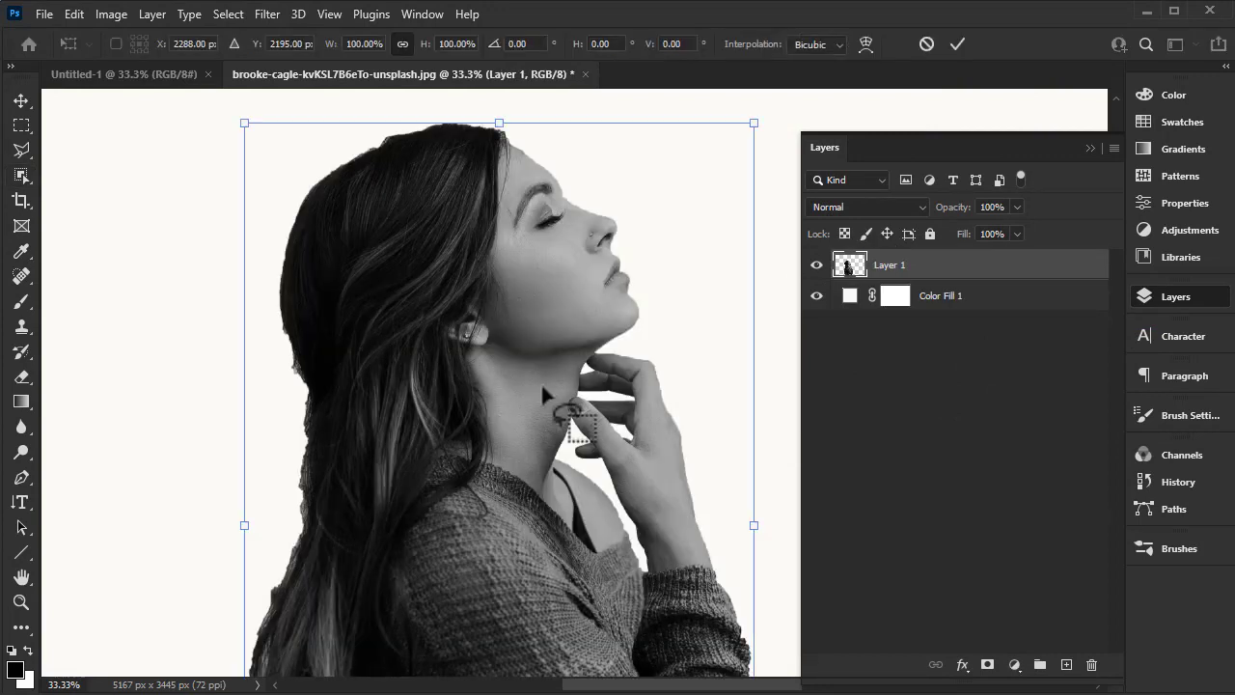
pyautogui.rightClick(543, 385)
pyautogui.click(571, 358)
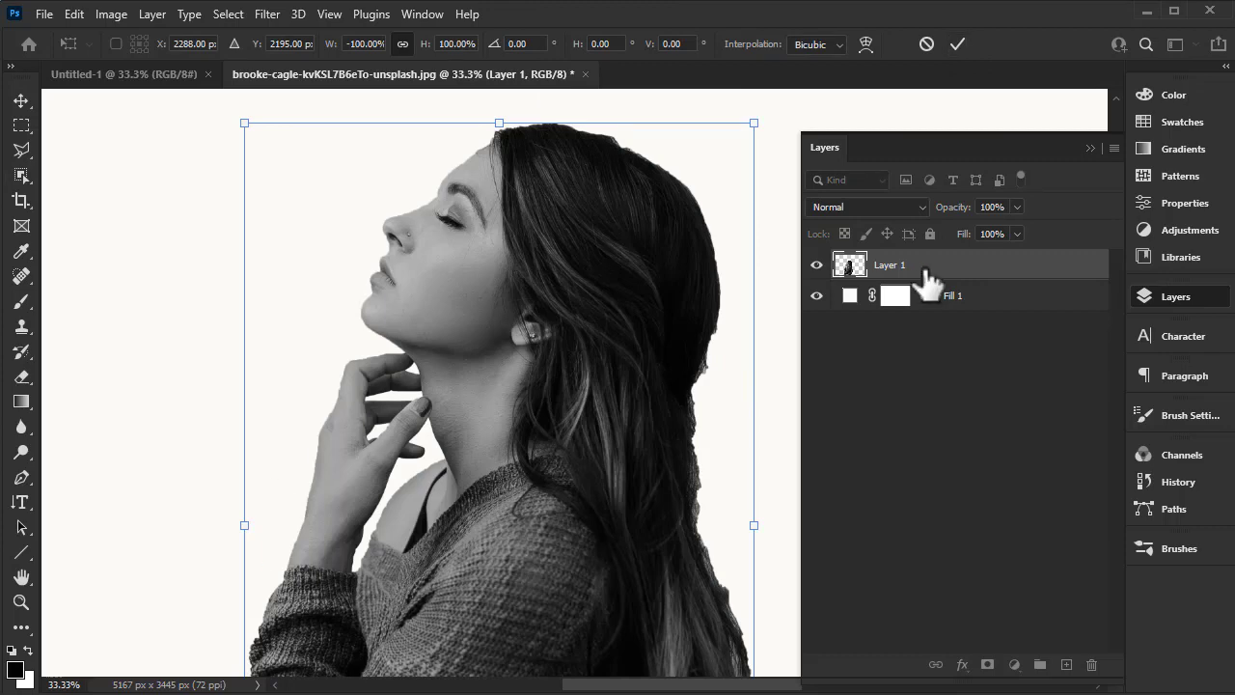
pyautogui.click(957, 43)
pyautogui.click(1091, 147)
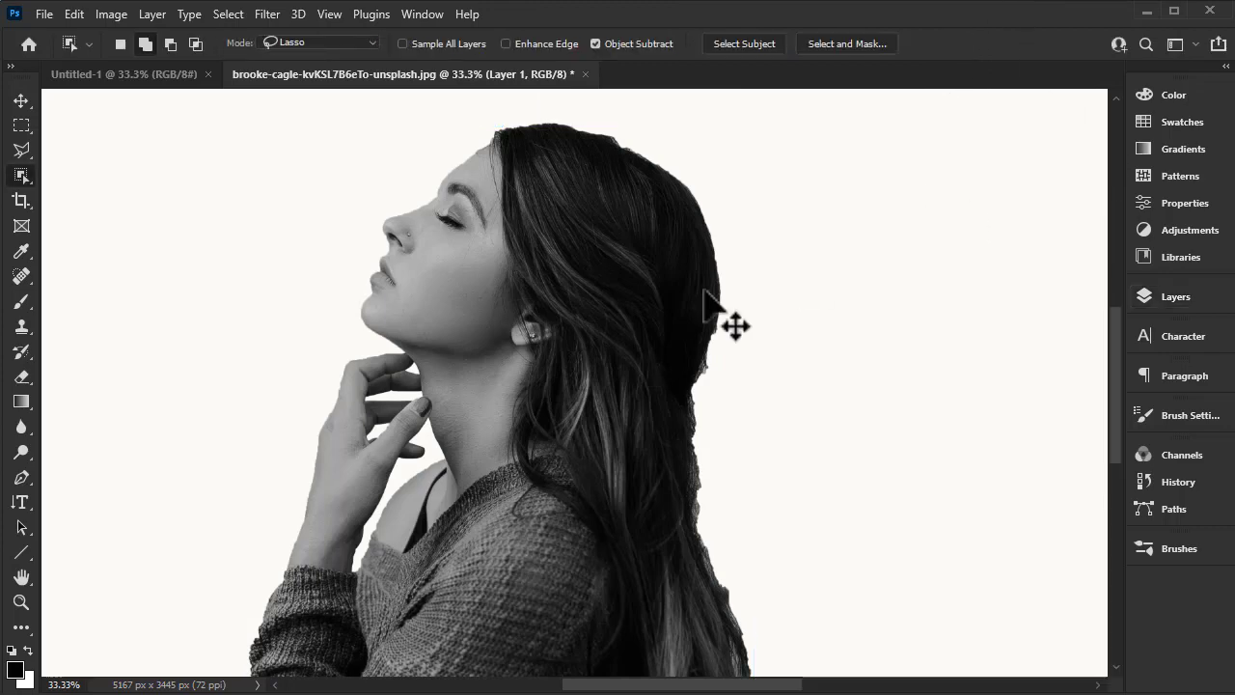
pyautogui.hotkey('ctrl', '-')
pyautogui.hotkey('ctrl', '-')
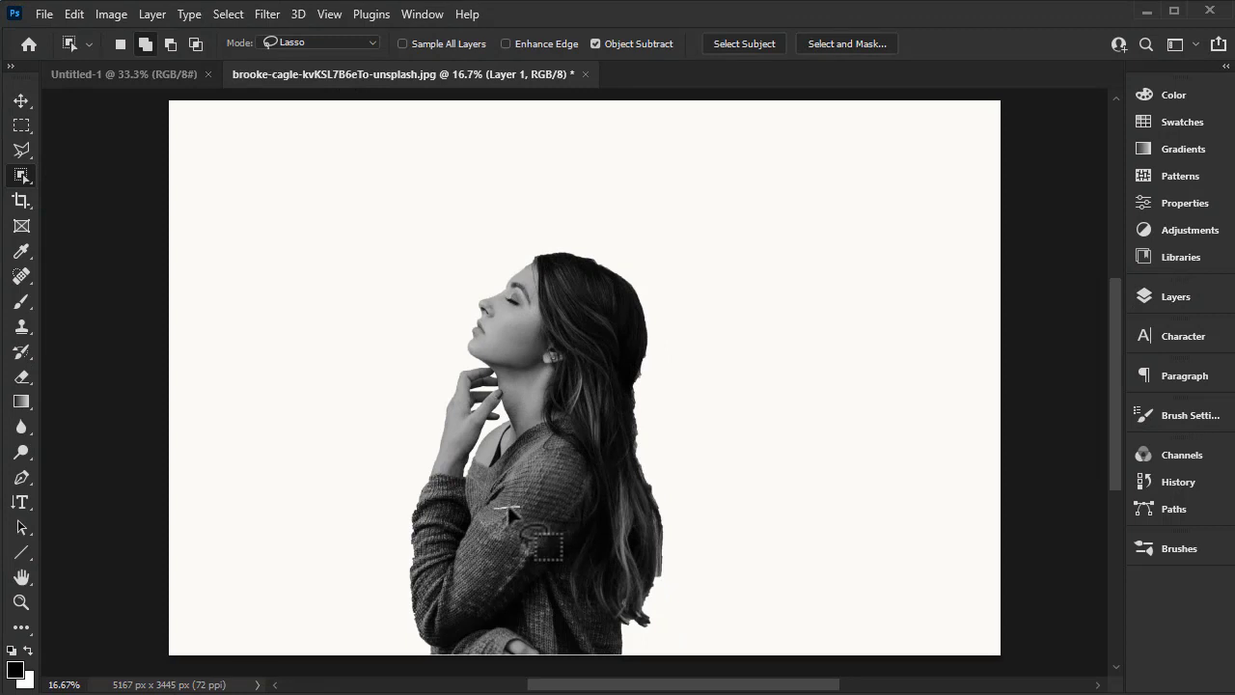
# Step: Move the woman 150 px right and scale her up to about 117%
pyautogui.press('v')
pyautogui.hotkey('ctrl', 't')
pyautogui.moveTo(573, 527); pyautogui.dragTo(596, 529)
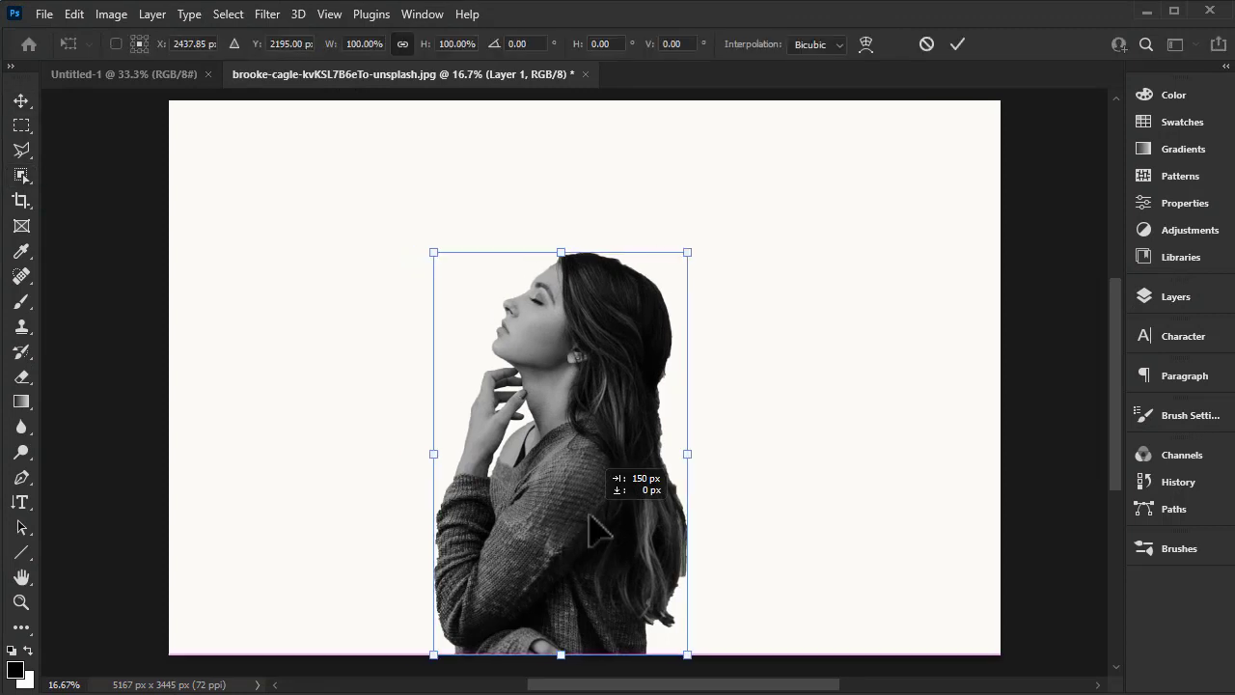
pyautogui.moveTo(687, 253); pyautogui.dragTo(733, 185)
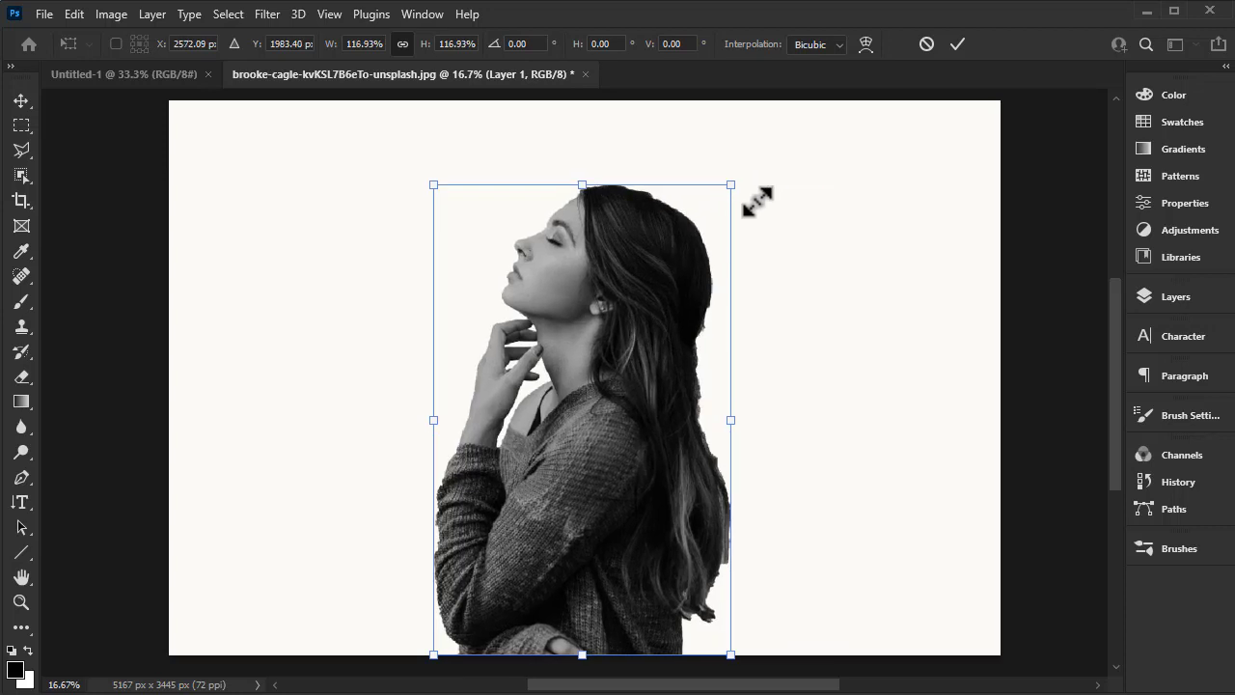
pyautogui.moveTo(658, 308); pyautogui.dragTo(661, 308)
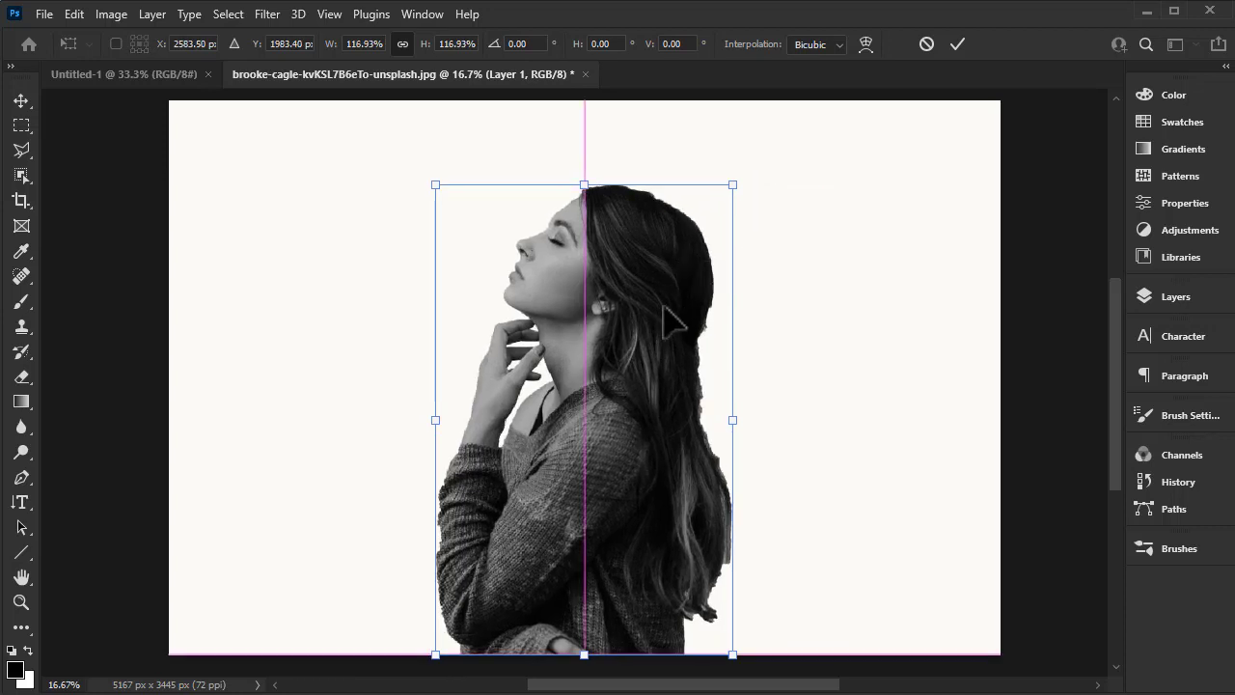
pyautogui.click(960, 46)
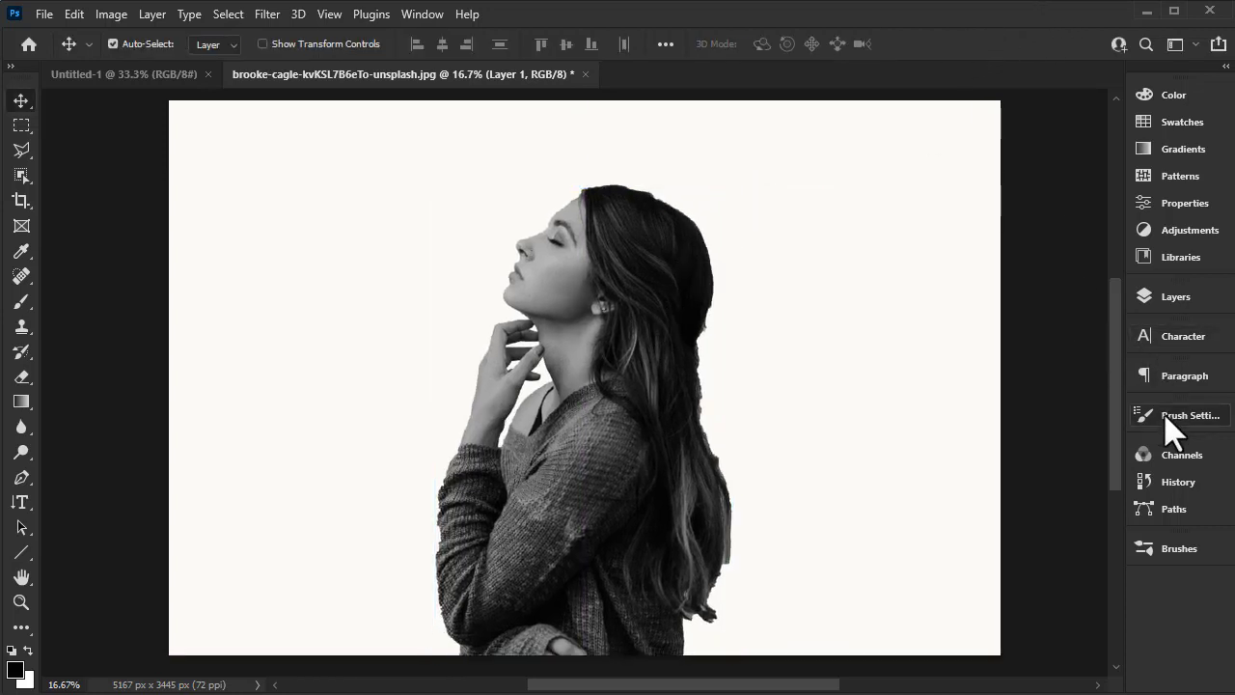
# Step: Drag matt-duncan-IUY_3DvM__w-unsplash from Downloads onto the Photoshop canvas
pyautogui.click(1153, 301)
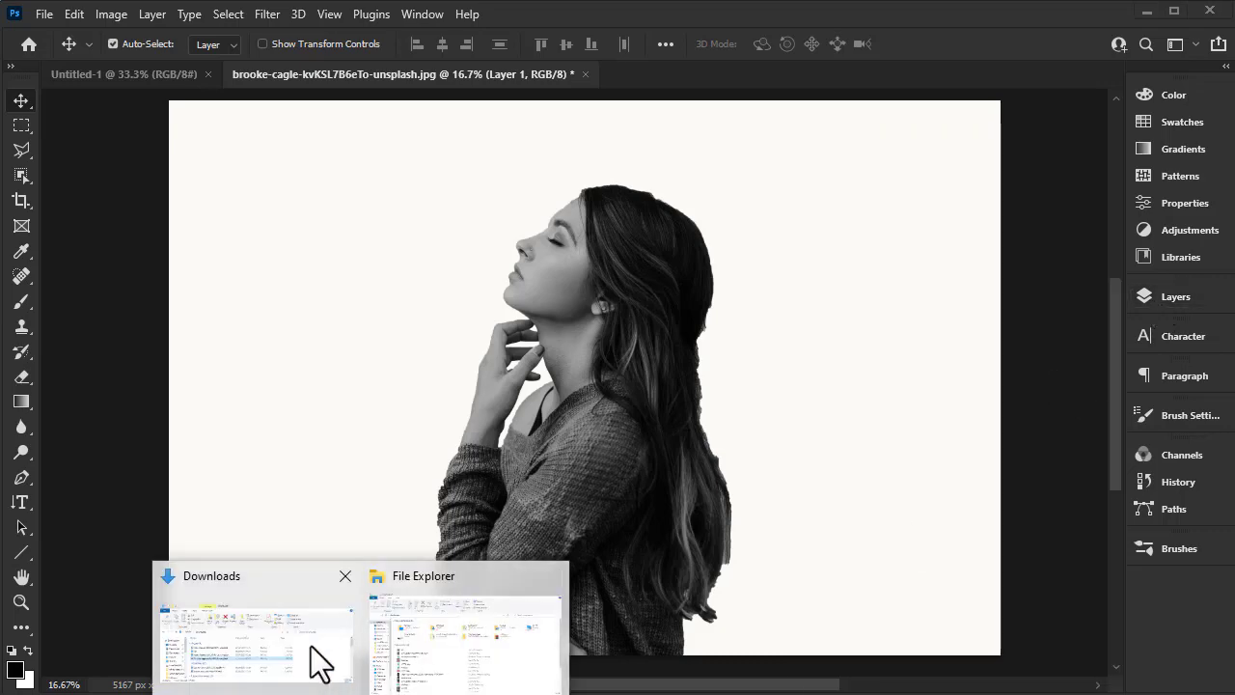
pyautogui.click(317, 662)
pyautogui.moveTo(549, 113); pyautogui.dragTo(490, 351)
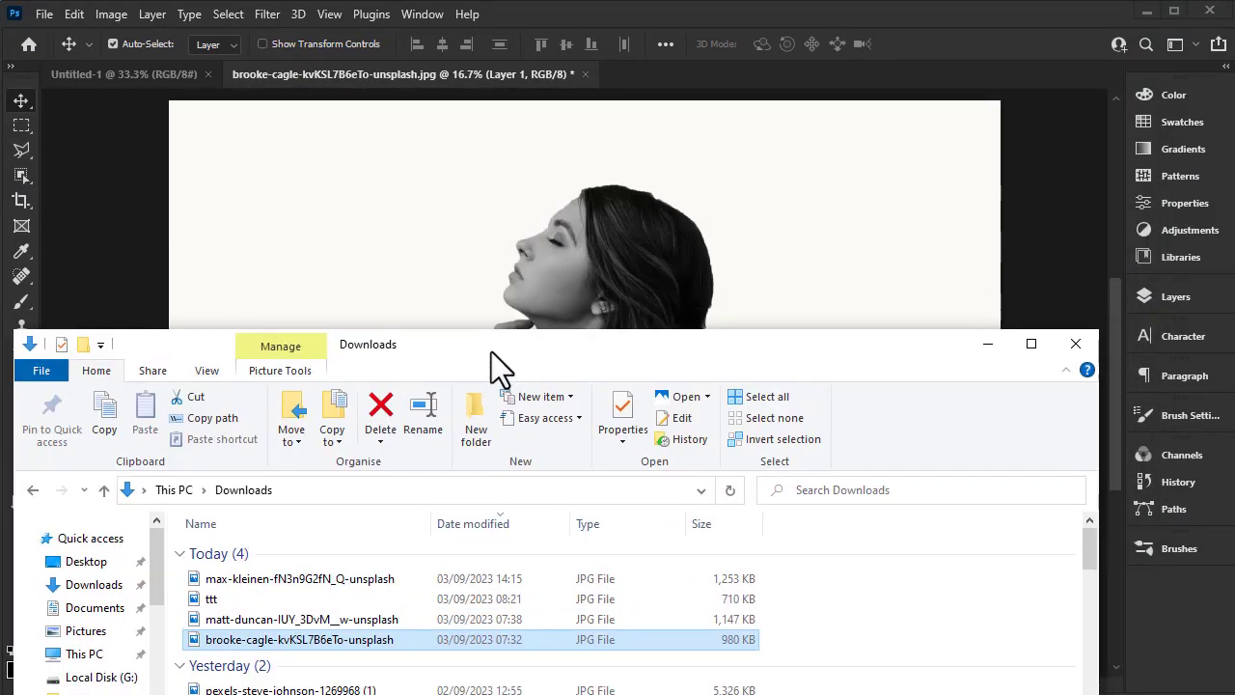
pyautogui.moveTo(236, 617); pyautogui.dragTo(519, 273)
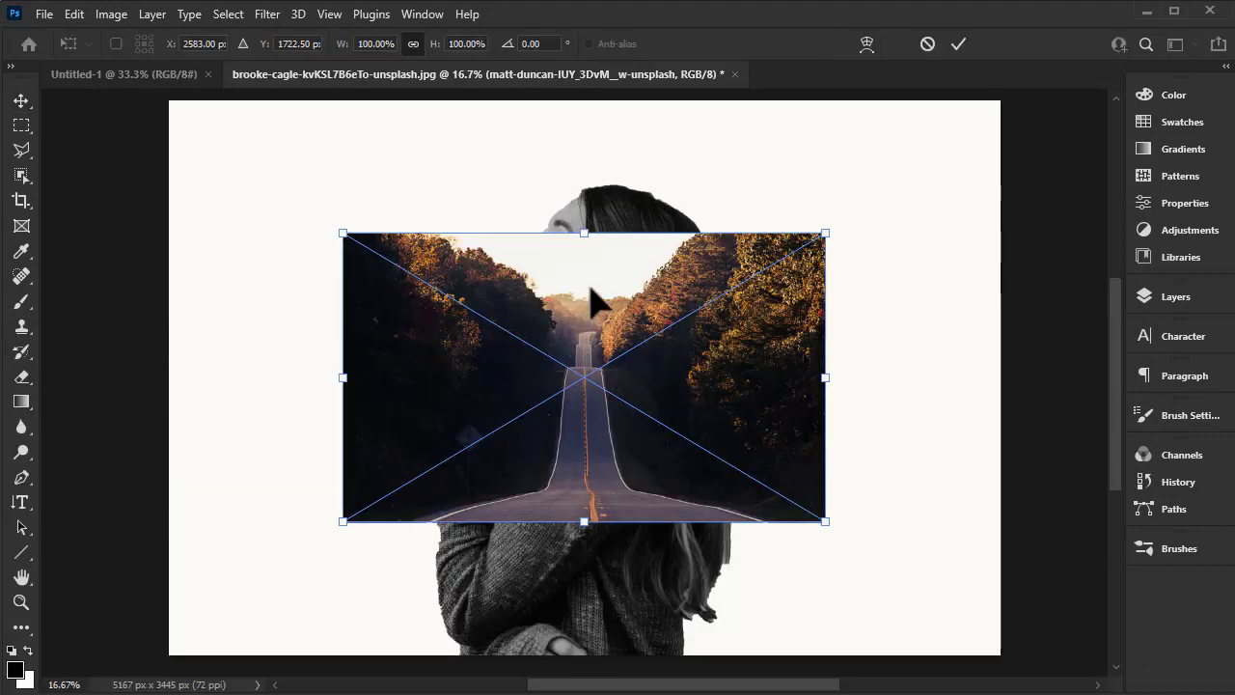
# Step: Lower the road photo layer's opacity to 64%
pyautogui.click(1153, 299)
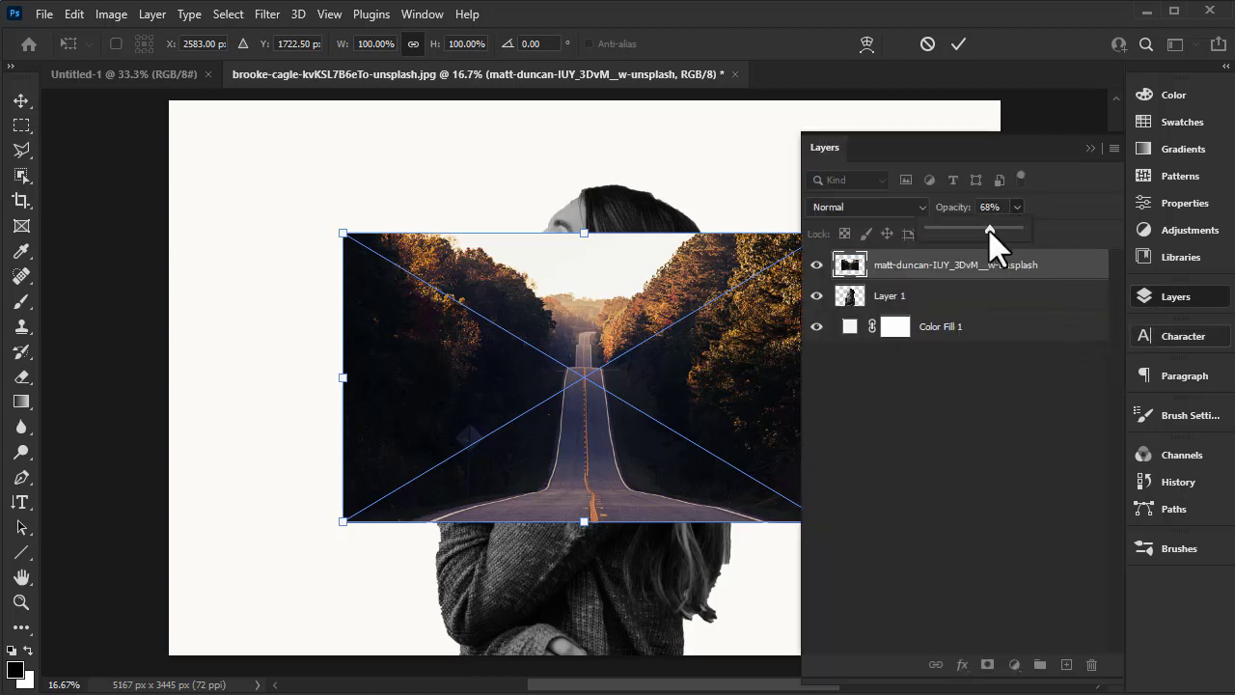
pyautogui.moveTo(989, 230); pyautogui.dragTo(986, 230)
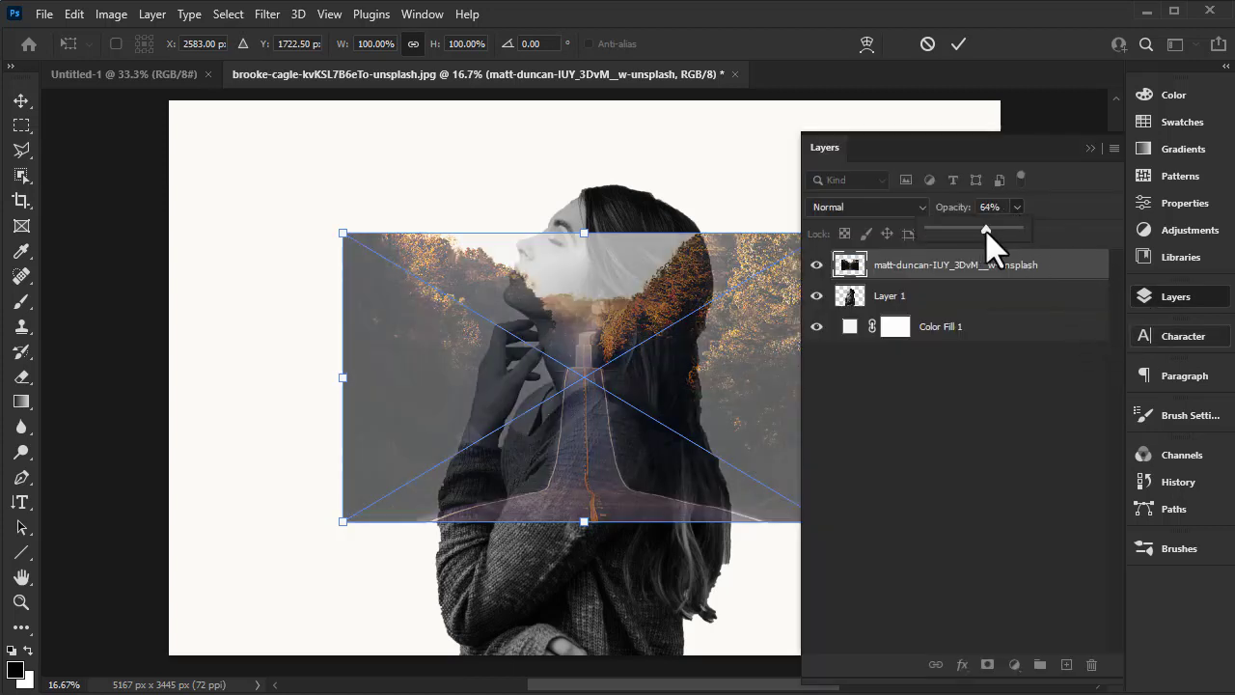
pyautogui.click(1091, 148)
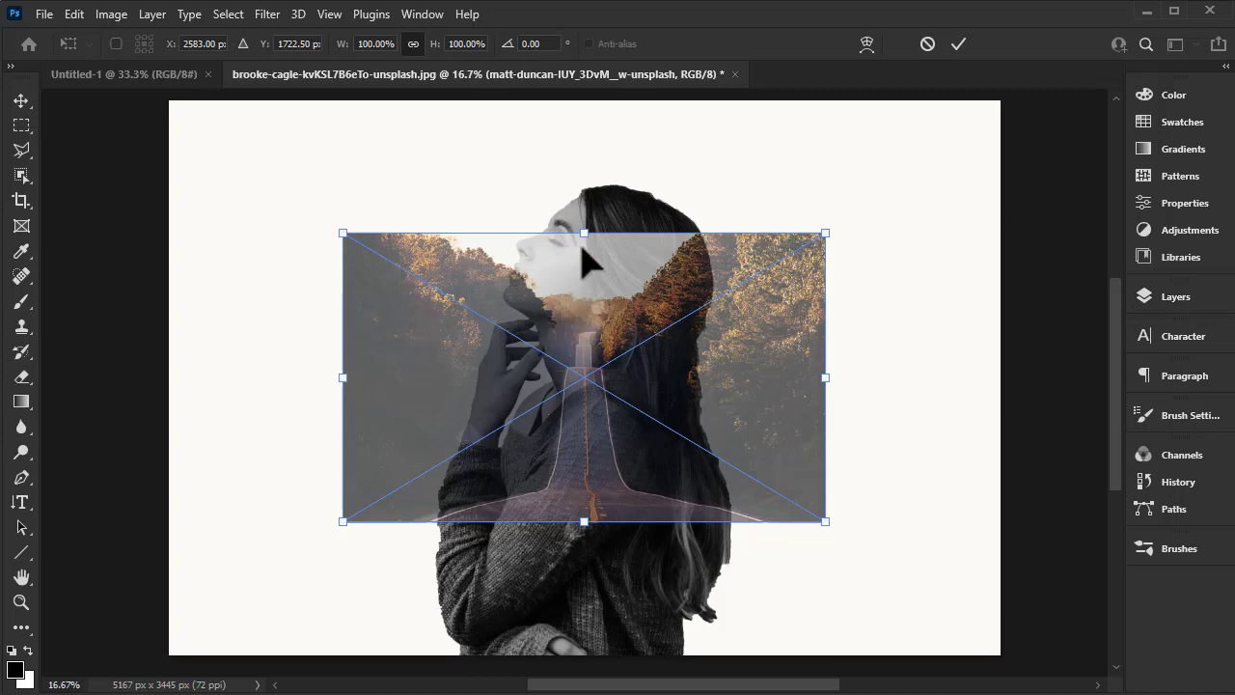
# Step: Stretch the road photo to about 199% height, from above her head to the canvas bottom
pyautogui.moveTo(584, 232); pyautogui.dragTo(584, 164)
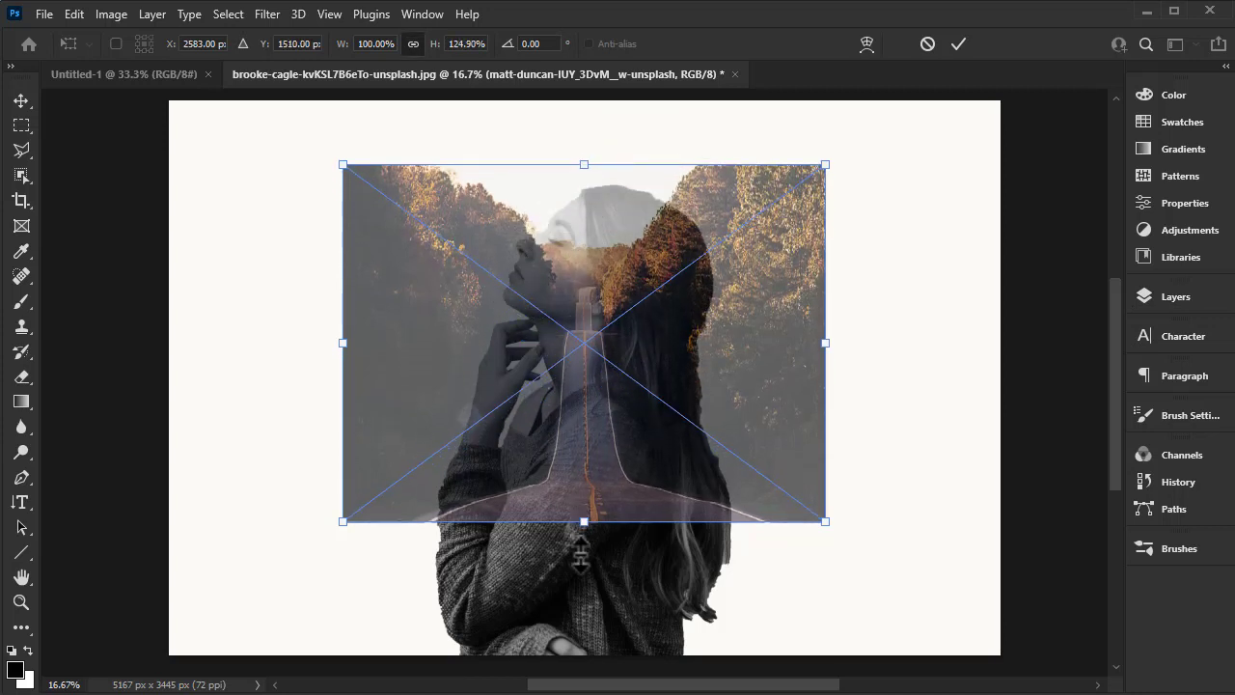
pyautogui.moveTo(580, 557); pyautogui.dragTo(582, 656)
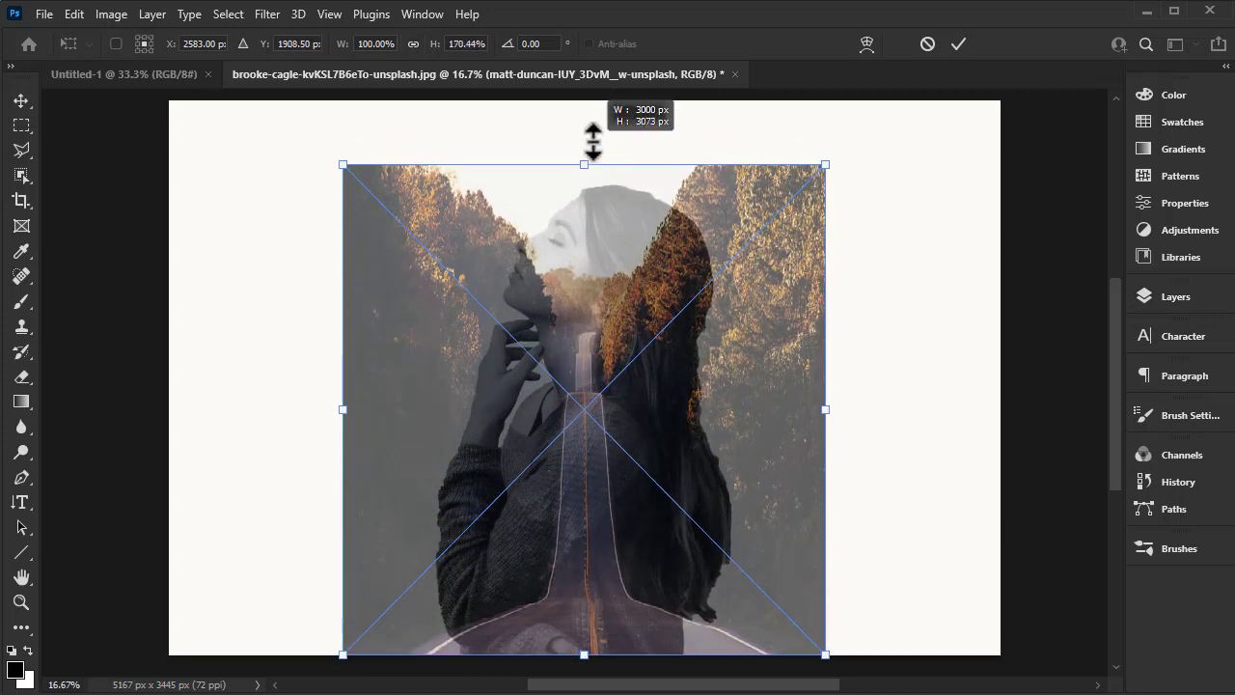
pyautogui.moveTo(593, 142); pyautogui.dragTo(592, 120)
pyautogui.moveTo(602, 283); pyautogui.dragTo(607, 222)
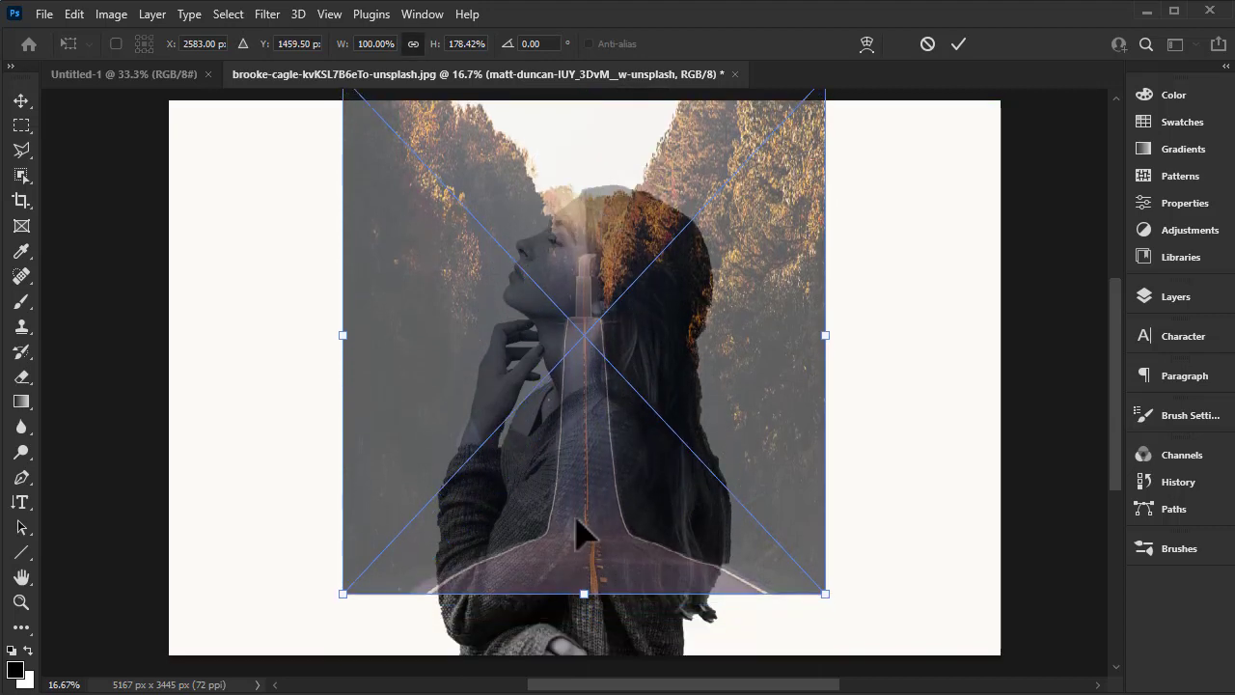
pyautogui.moveTo(591, 600); pyautogui.dragTo(582, 661)
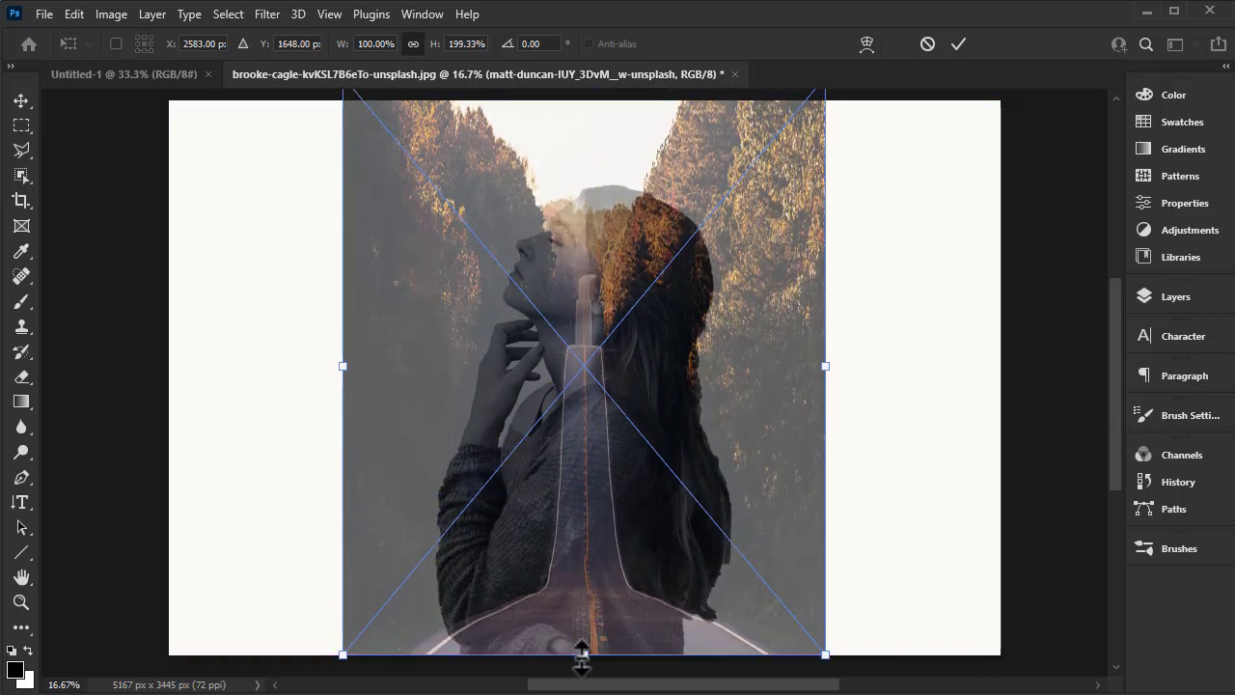
pyautogui.click(957, 44)
# Step: Set the road layer to 100% opacity and mask it to the woman's silhouette
pyautogui.click(1158, 296)
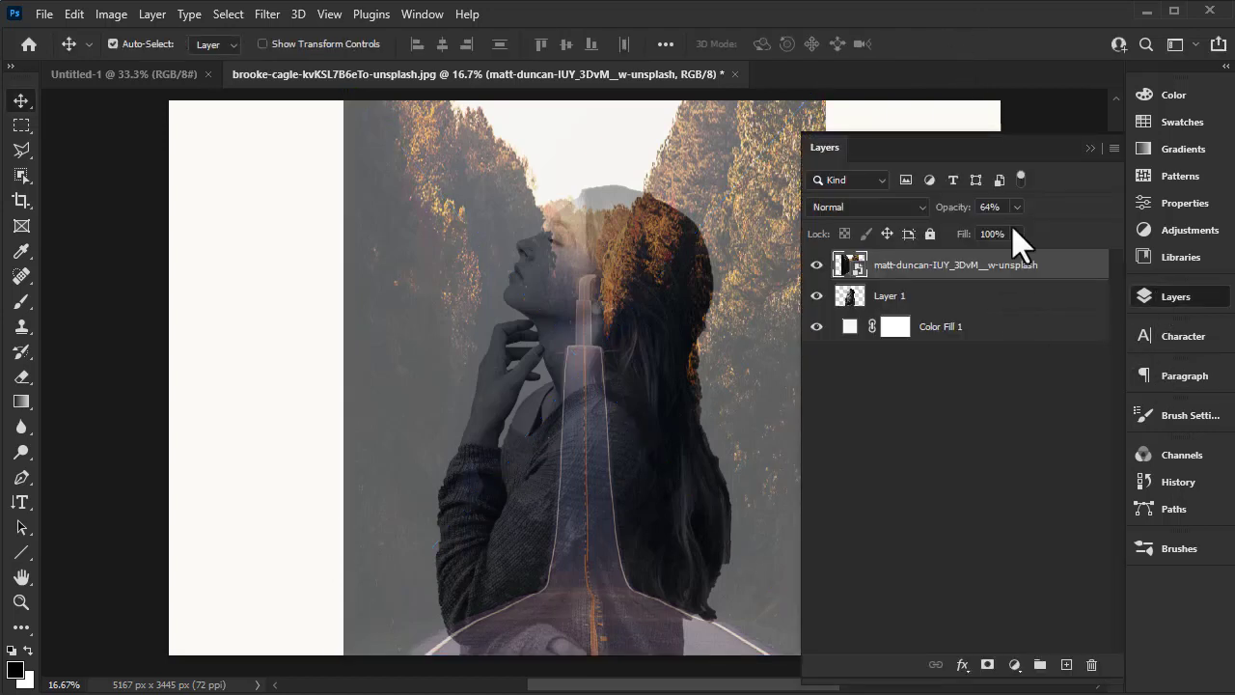
pyautogui.moveTo(1021, 230); pyautogui.dragTo(1066, 231)
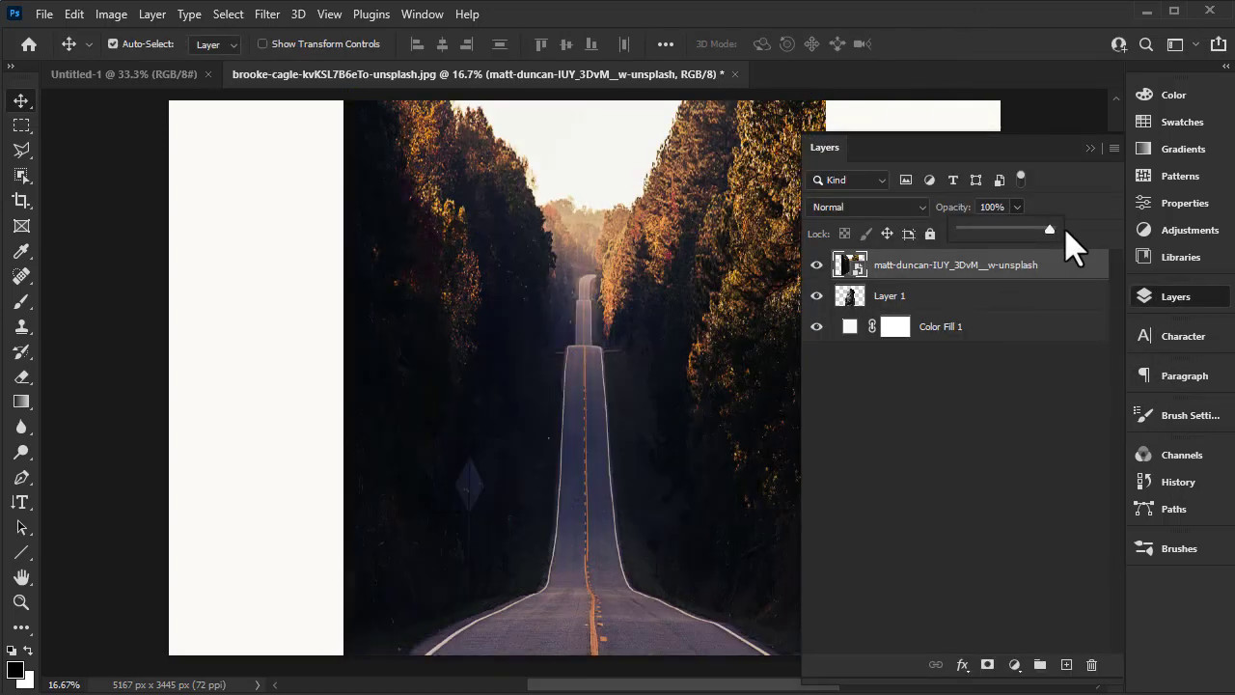
pyautogui.click(849, 301)
pyautogui.keyDown('ctrl'); pyautogui.click(850, 301); pyautogui.keyUp('ctrl')
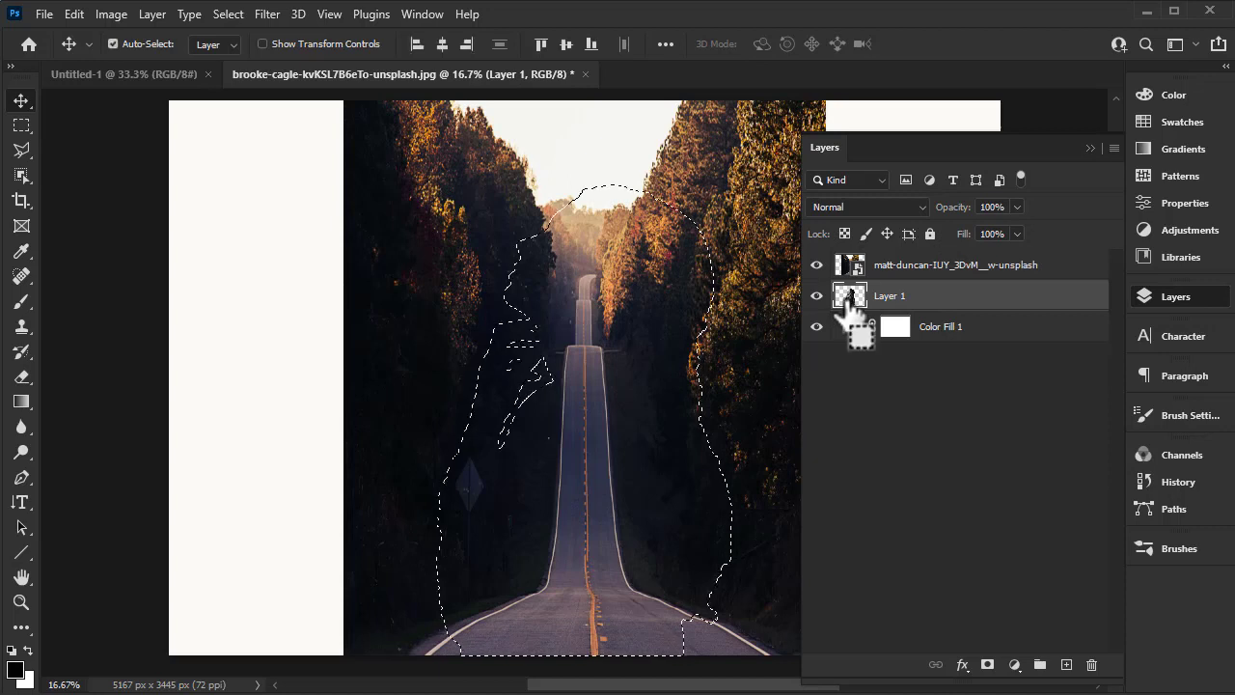
pyautogui.click(893, 268)
pyautogui.click(987, 666)
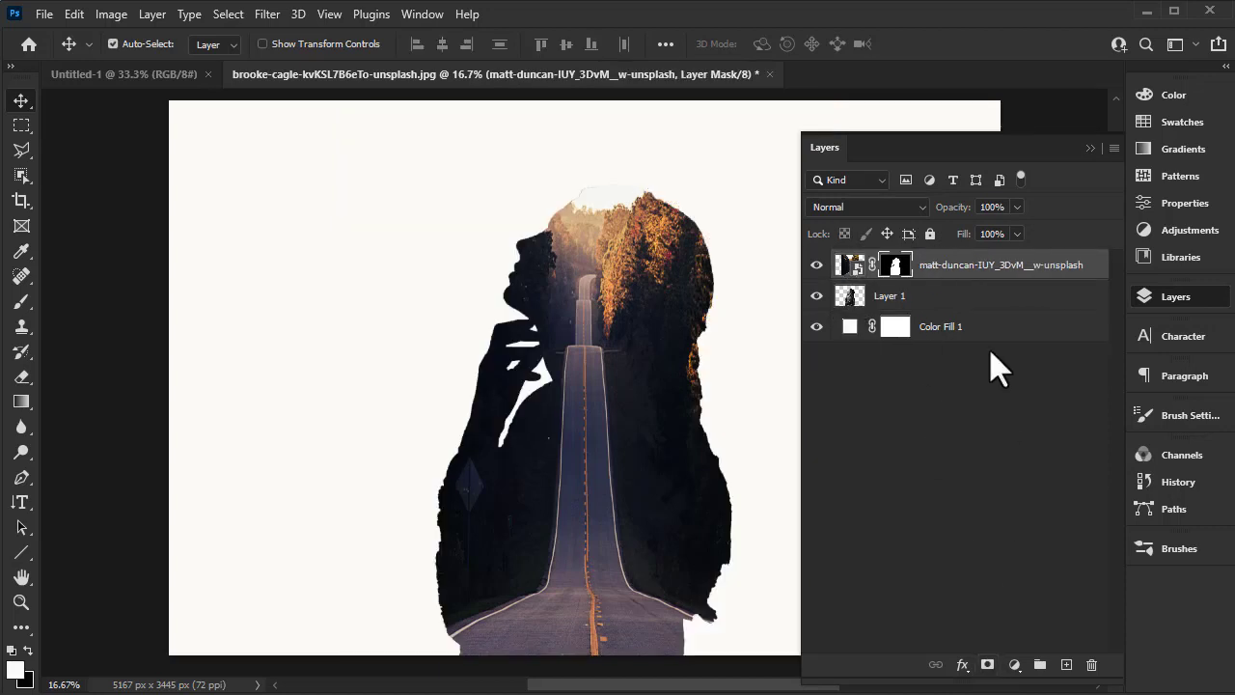
pyautogui.click(893, 309)
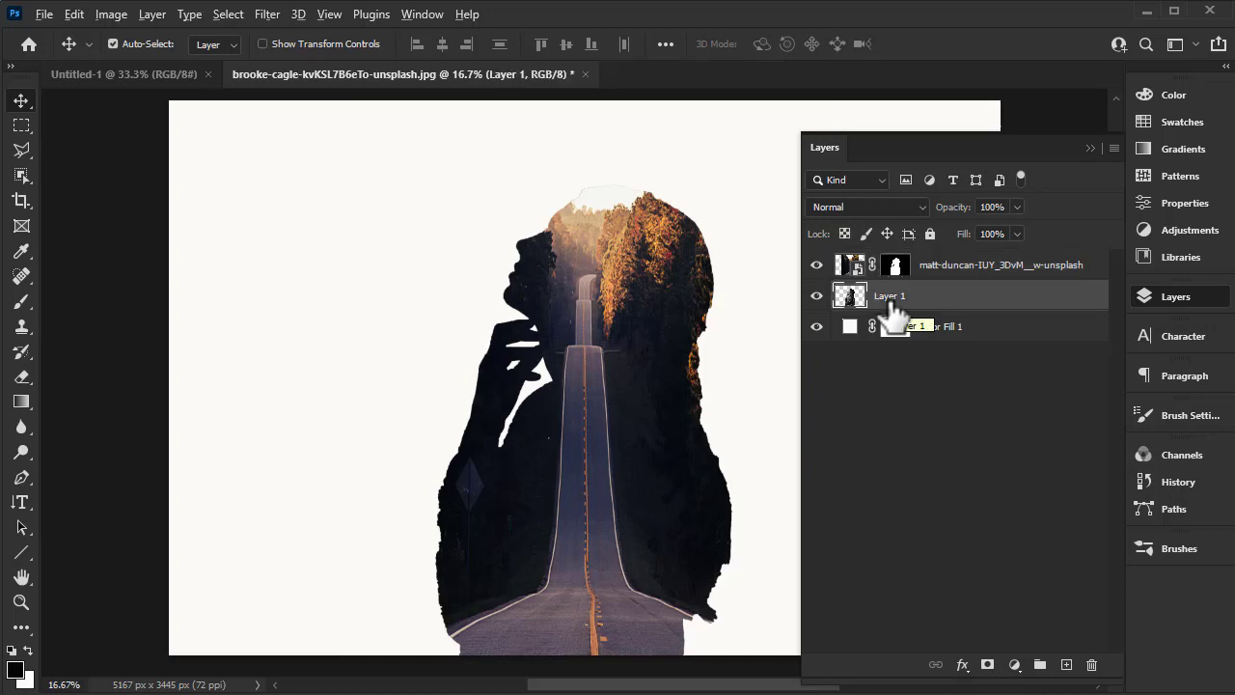
# Step: Duplicate Layer 1 to the top with Lighten blending at 52% opacity, then select the Brush
pyautogui.moveTo(892, 314); pyautogui.dragTo(897, 270)
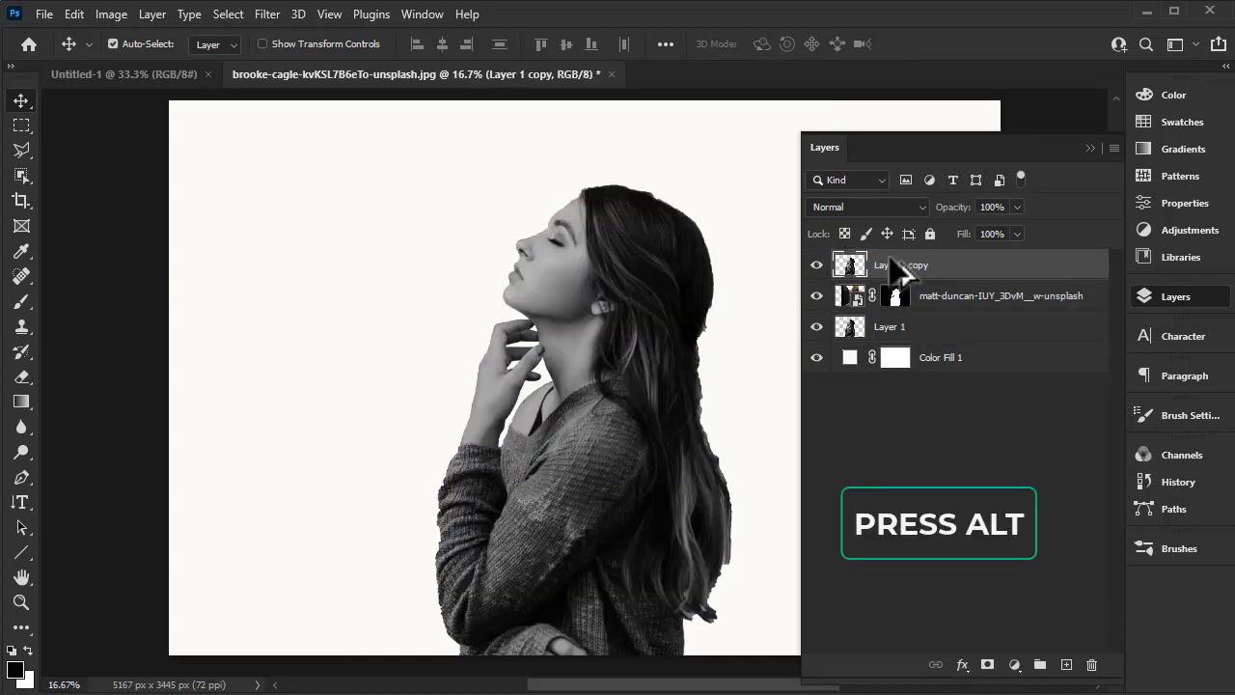
pyautogui.click(882, 209)
pyautogui.click(847, 353)
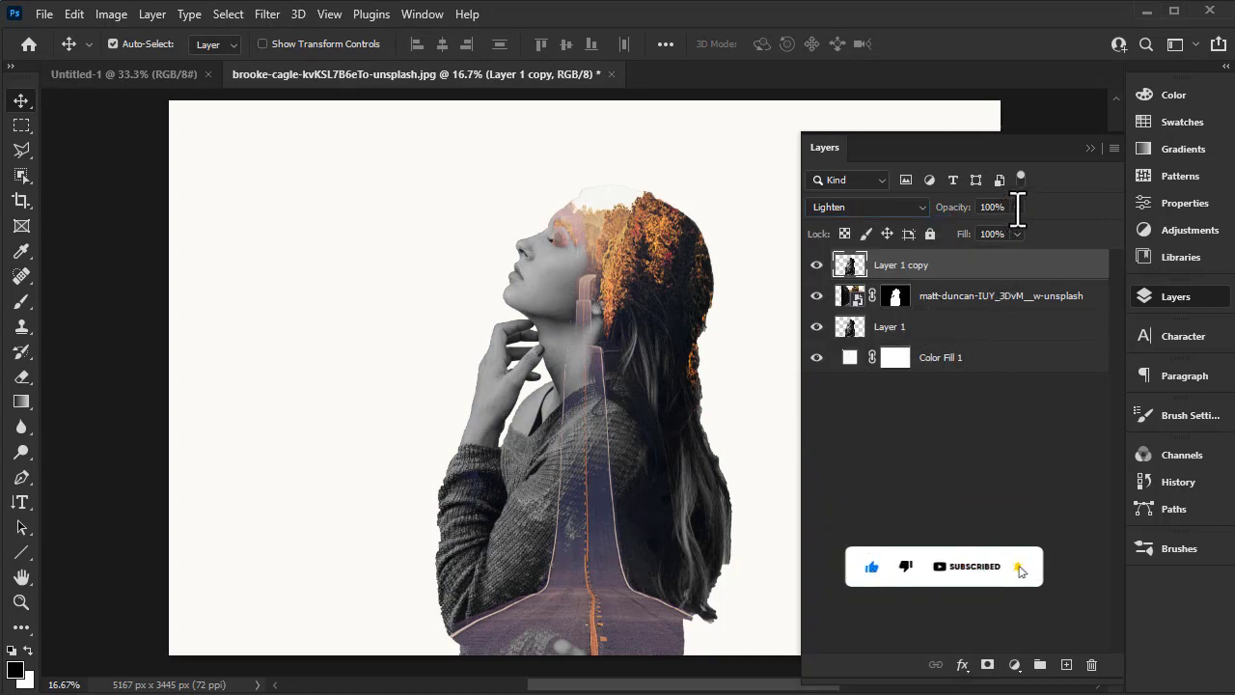
pyautogui.moveTo(1020, 228); pyautogui.dragTo(975, 232)
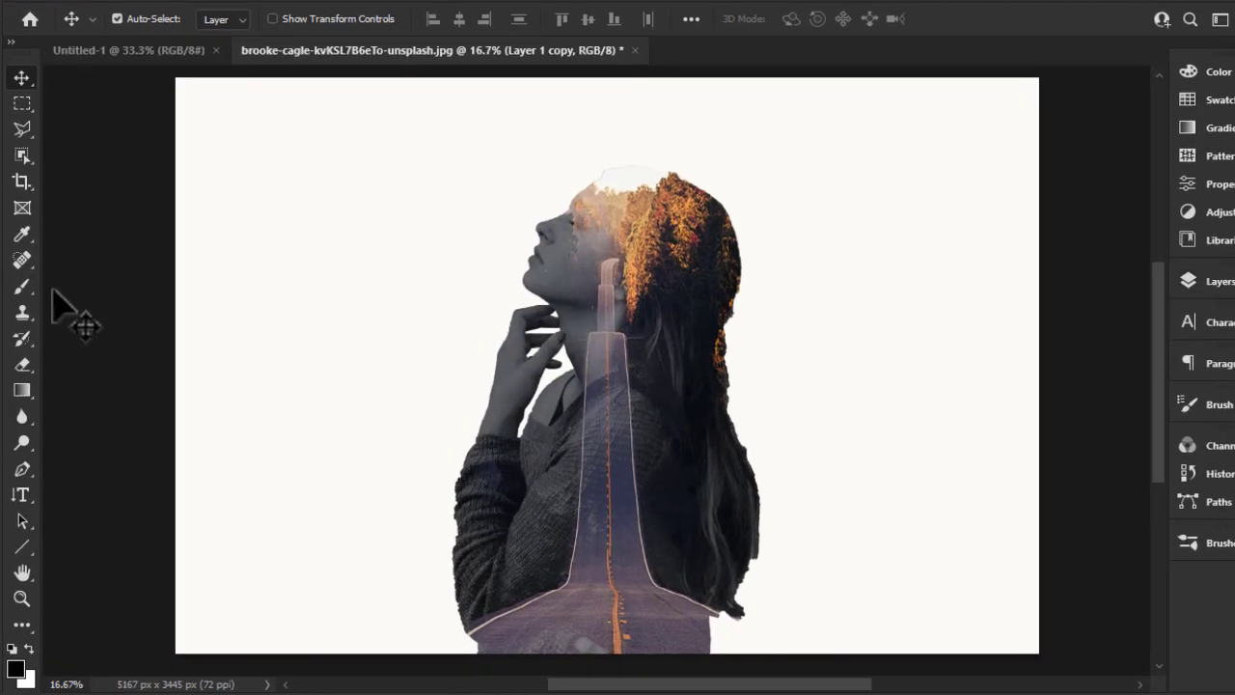
pyautogui.click(35, 291)
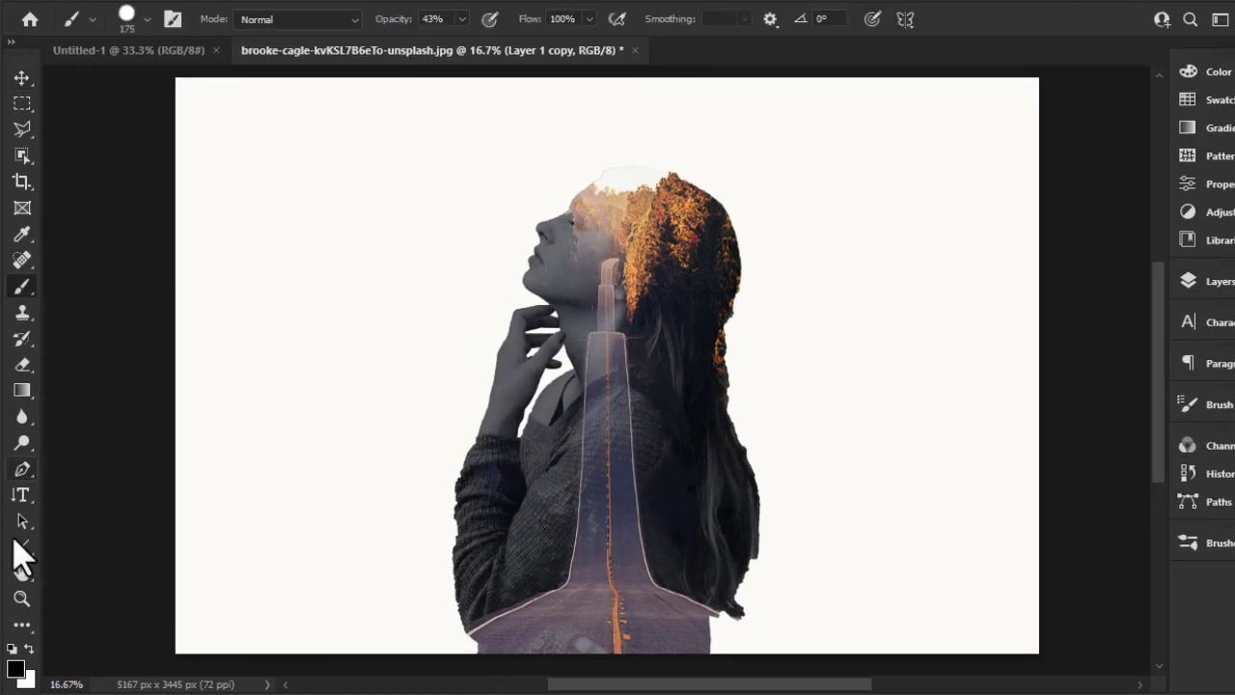
pyautogui.click(22, 624)
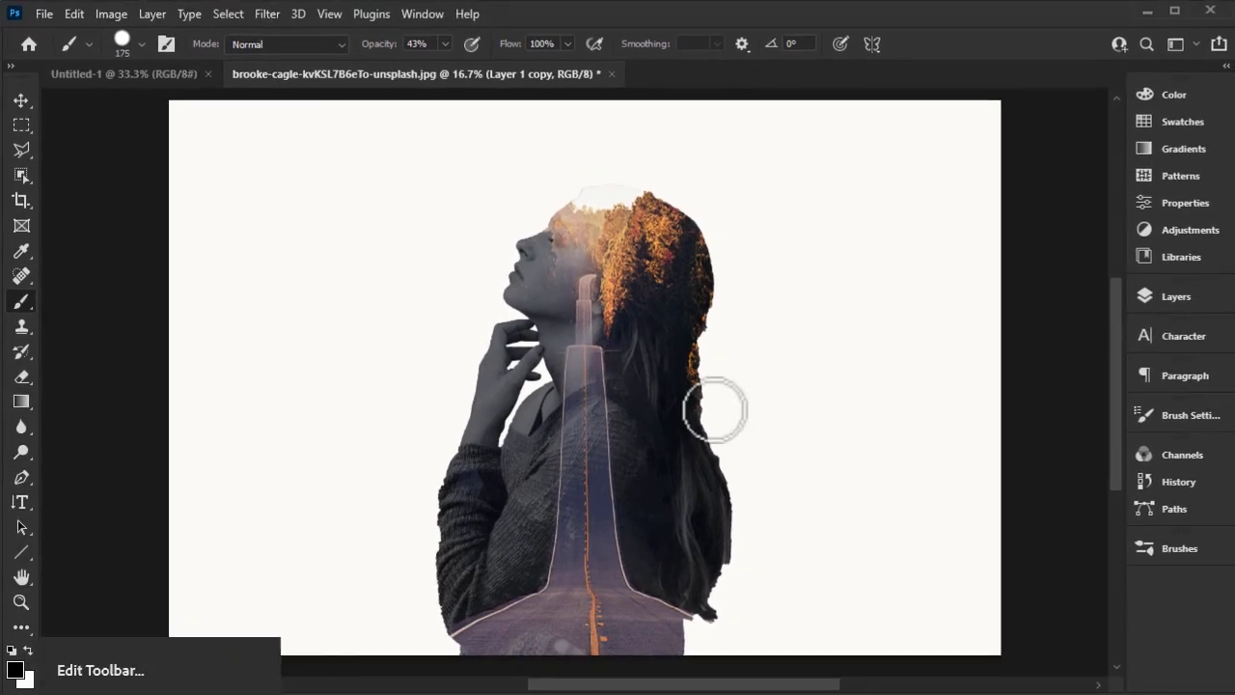
pyautogui.click(1148, 298)
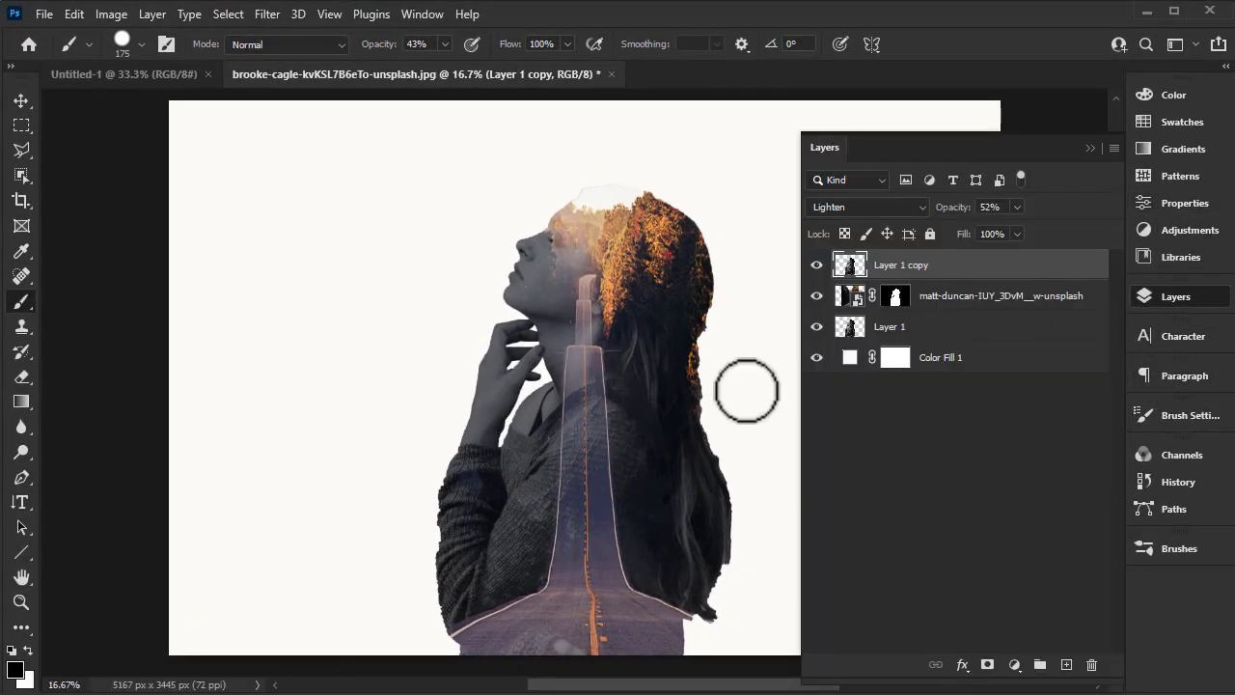
# Step: Mask the Layer 1 copy and softly paint both masks to fade the road over neck and chin
pyautogui.click(988, 665)
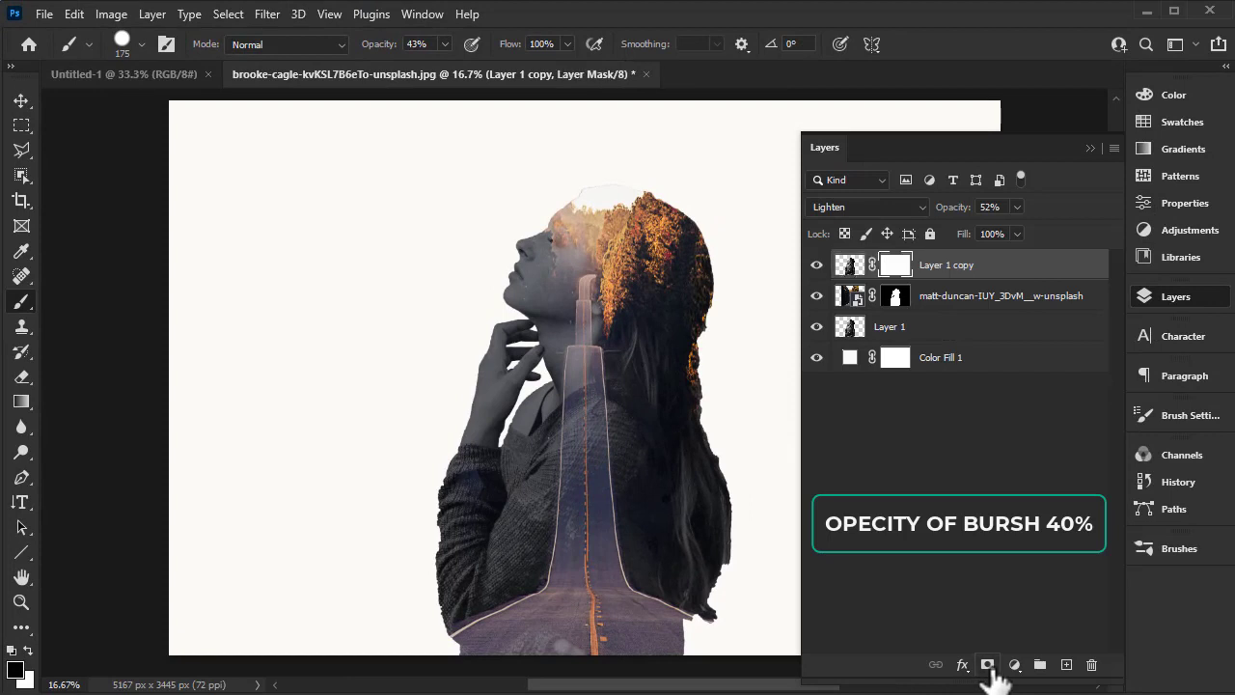
pyautogui.moveTo(551, 640)
pyautogui.mouseDown()
pyautogui.moveTo(505, 645)
pyautogui.moveTo(539, 653)
pyautogui.moveTo(582, 419)
pyautogui.moveTo(570, 491)
pyautogui.moveTo(572, 427)
pyautogui.moveTo(601, 496)
pyautogui.moveTo(585, 370)
pyautogui.moveTo(573, 595)
pyautogui.moveTo(536, 637)
pyautogui.moveTo(582, 653)
pyautogui.moveTo(583, 359)
pyautogui.mouseUp()
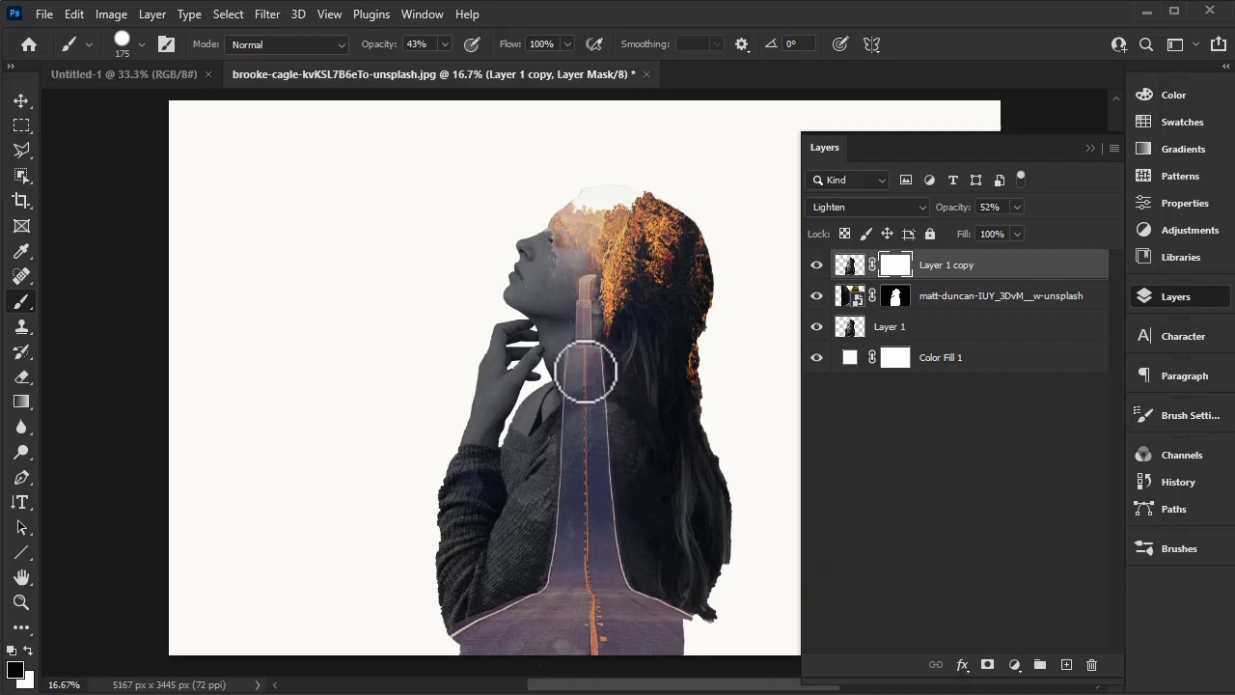
pyautogui.click(896, 299)
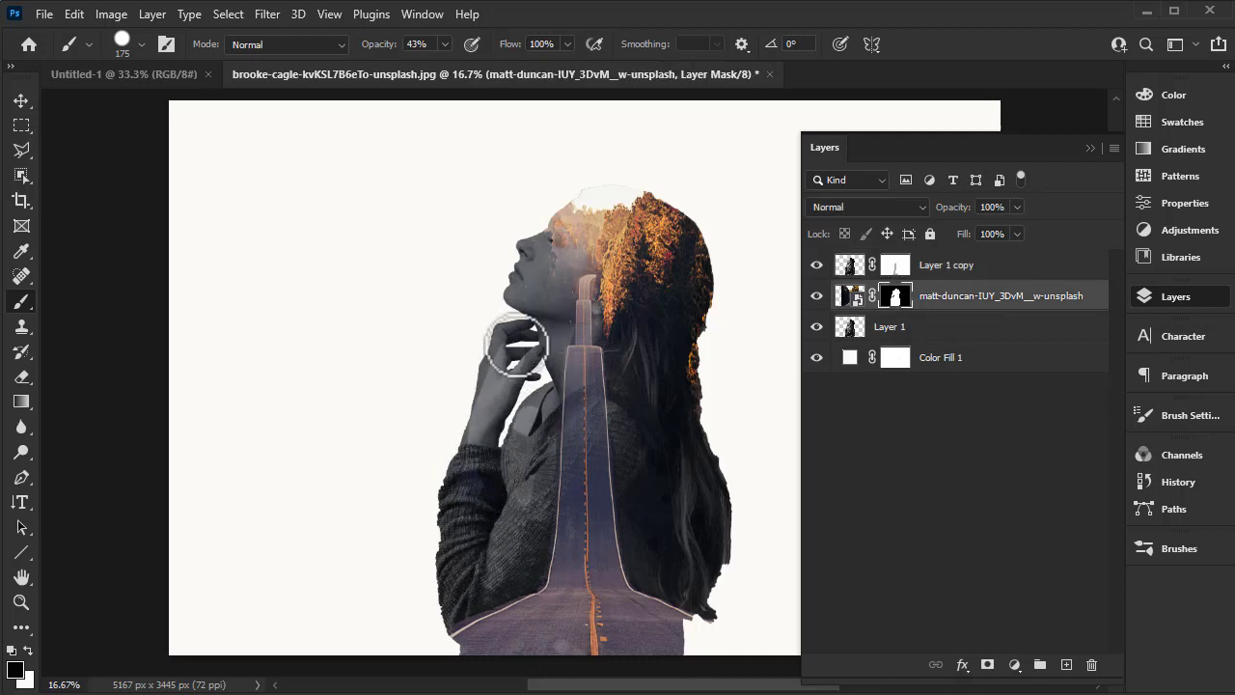
pyautogui.moveTo(516, 347)
pyautogui.mouseDown()
pyautogui.moveTo(551, 234)
pyautogui.moveTo(559, 295)
pyautogui.moveTo(524, 253)
pyautogui.moveTo(524, 276)
pyautogui.moveTo(551, 229)
pyautogui.moveTo(562, 374)
pyautogui.moveTo(537, 462)
pyautogui.moveTo(474, 454)
pyautogui.moveTo(538, 555)
pyautogui.moveTo(469, 664)
pyautogui.moveTo(546, 460)
pyautogui.moveTo(528, 542)
pyautogui.moveTo(482, 550)
pyautogui.moveTo(463, 485)
pyautogui.moveTo(460, 587)
pyautogui.moveTo(496, 337)
pyautogui.moveTo(557, 287)
pyautogui.moveTo(508, 341)
pyautogui.moveTo(494, 458)
pyautogui.moveTo(524, 414)
pyautogui.moveTo(535, 230)
pyautogui.moveTo(537, 331)
pyautogui.moveTo(494, 546)
pyautogui.moveTo(524, 543)
pyautogui.moveTo(469, 510)
pyautogui.moveTo(473, 474)
pyautogui.moveTo(484, 507)
pyautogui.mouseUp()
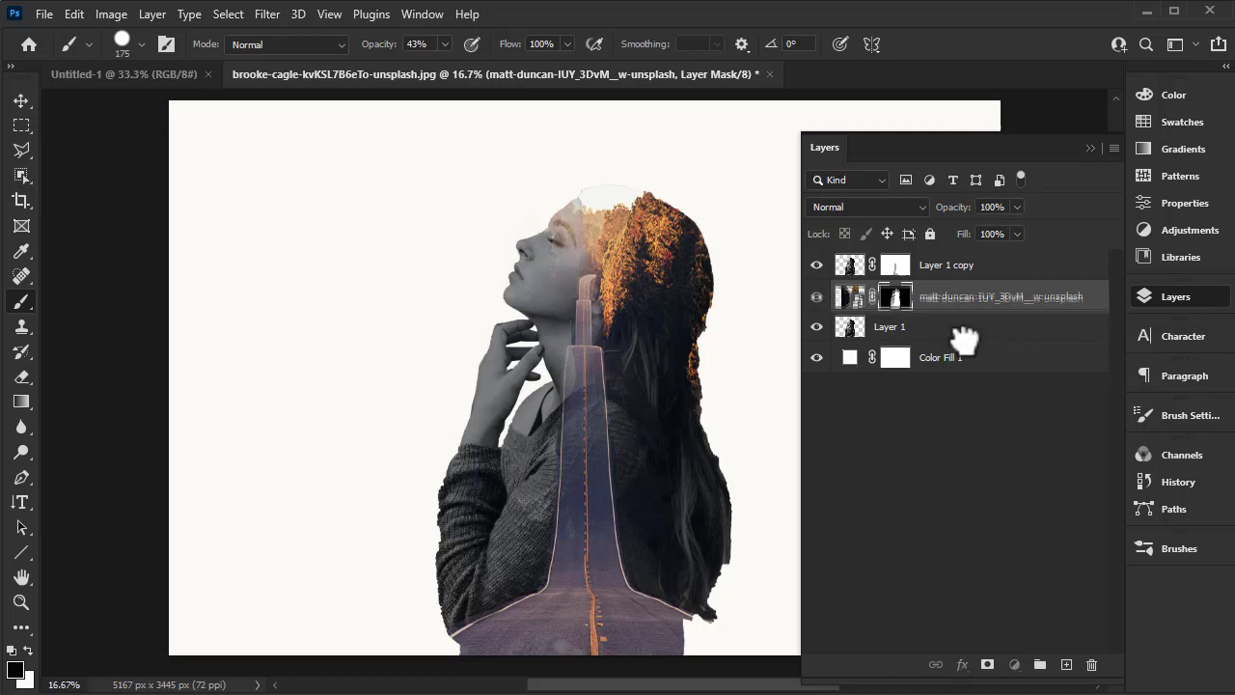
# Step: Duplicate the road layer, delete the copy's mask, and set the copy to Lighten
pyautogui.moveTo(939, 305); pyautogui.dragTo(1066, 664)
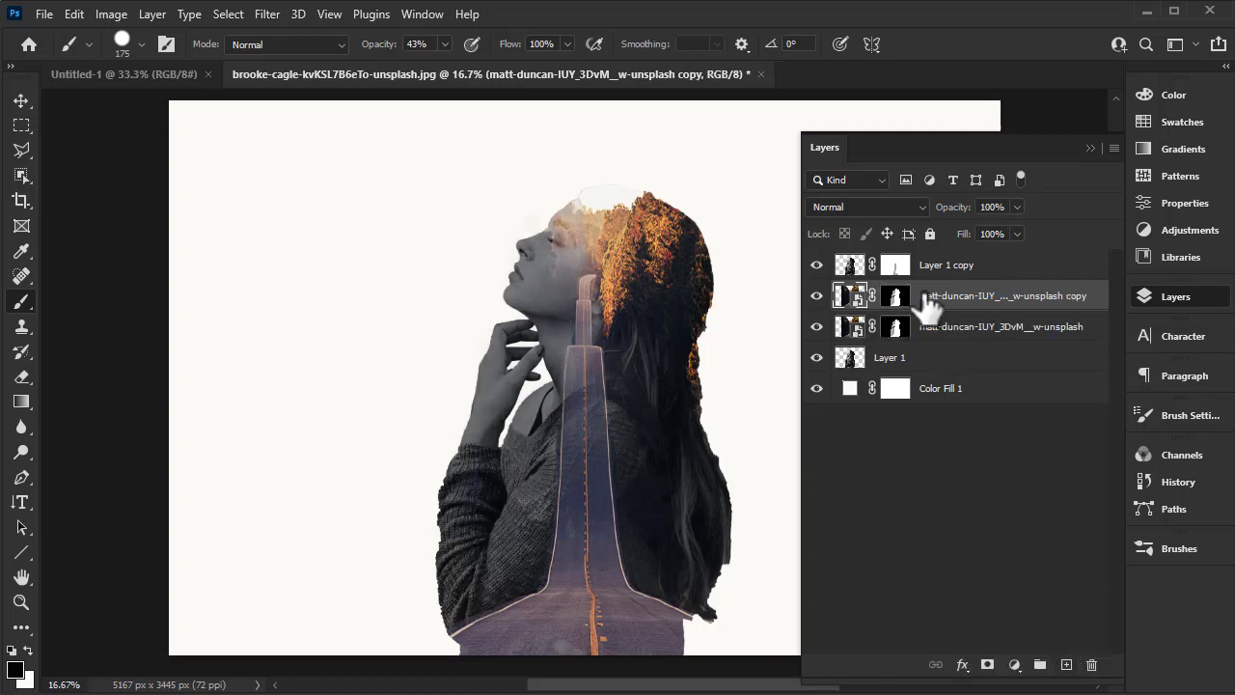
pyautogui.moveTo(907, 307); pyautogui.dragTo(1090, 664)
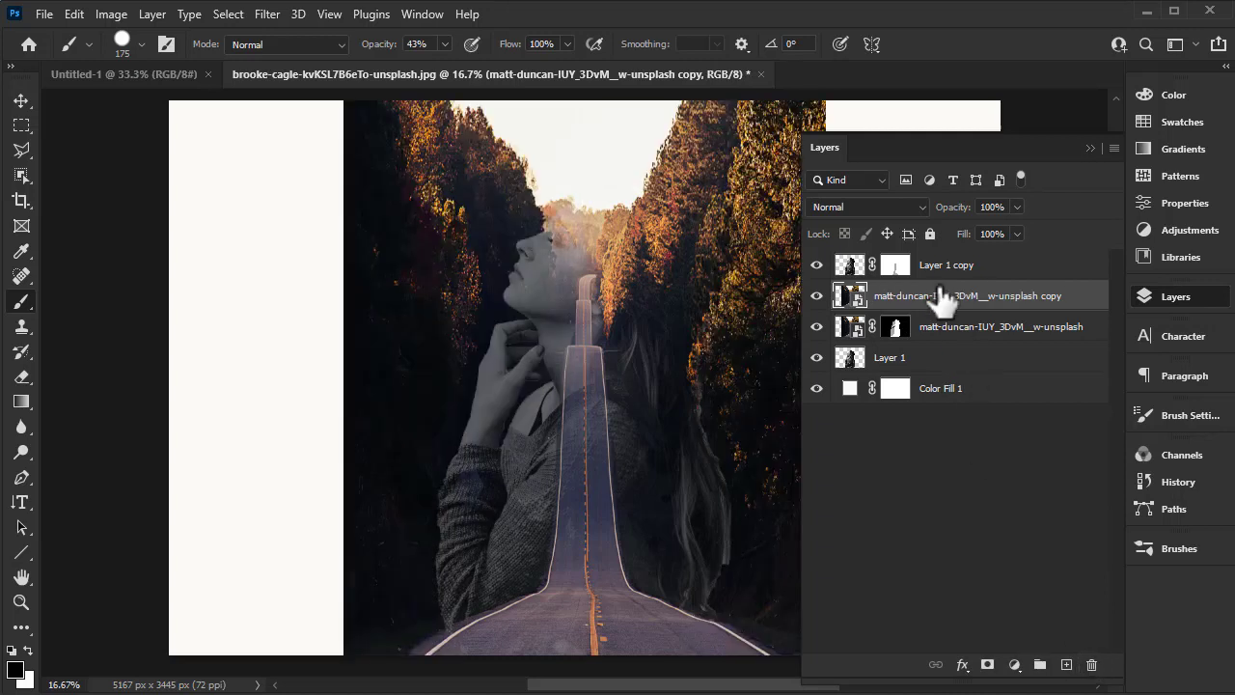
pyautogui.click(890, 207)
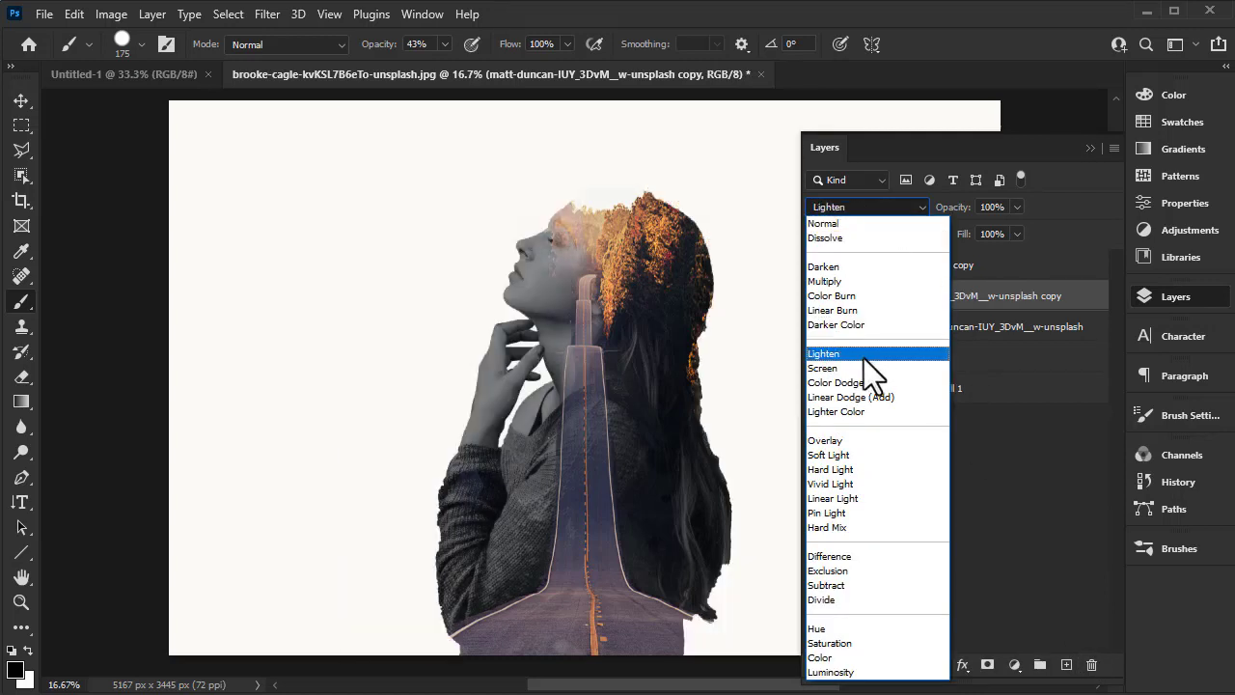
pyautogui.click(864, 358)
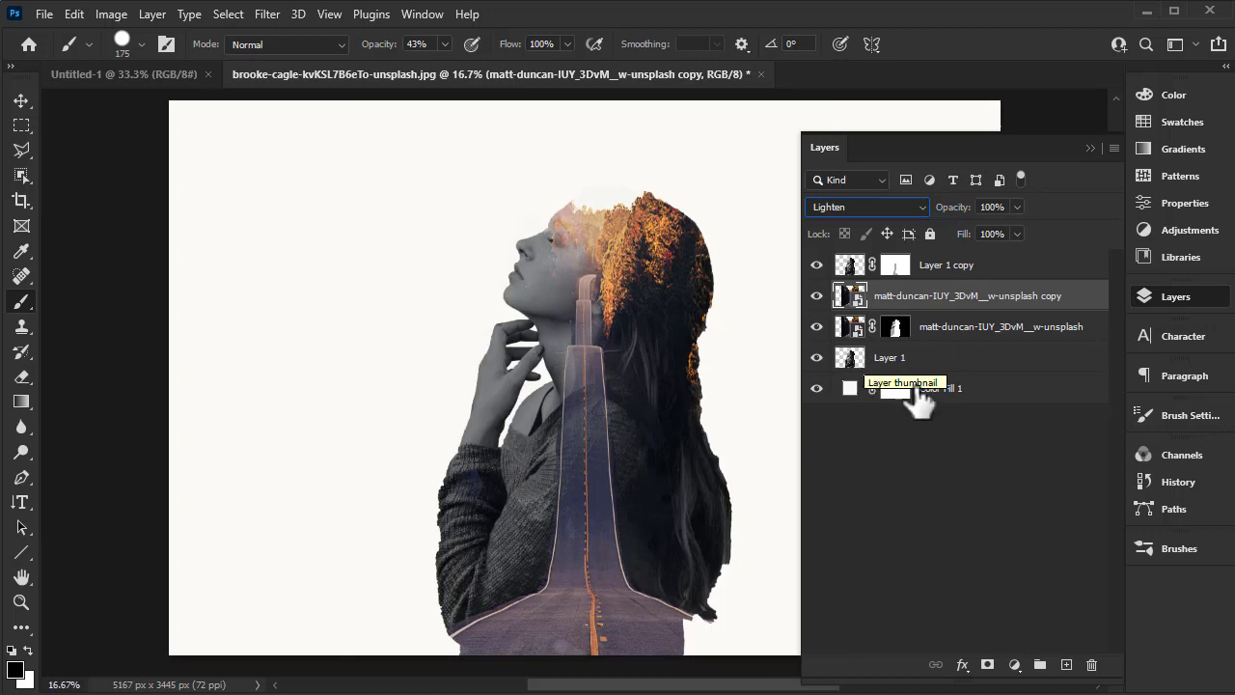
pyautogui.click(849, 390)
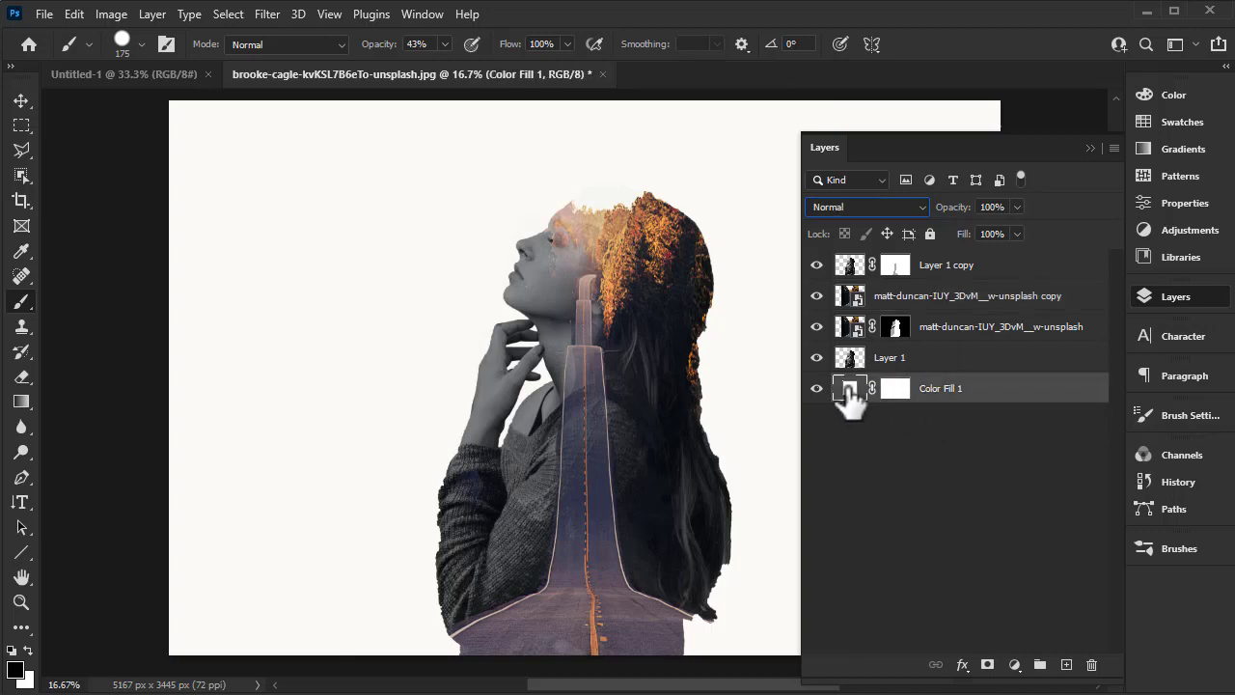
# Step: Recolour Color Fill 1 to dusty pink #d0bbb2, sampled from the image and lightened
pyautogui.doubleClick(849, 389)
pyautogui.moveTo(687, 101)
pyautogui.mouseDown()
pyautogui.moveTo(827, 171)
pyautogui.moveTo(844, 205)
pyautogui.mouseUp()
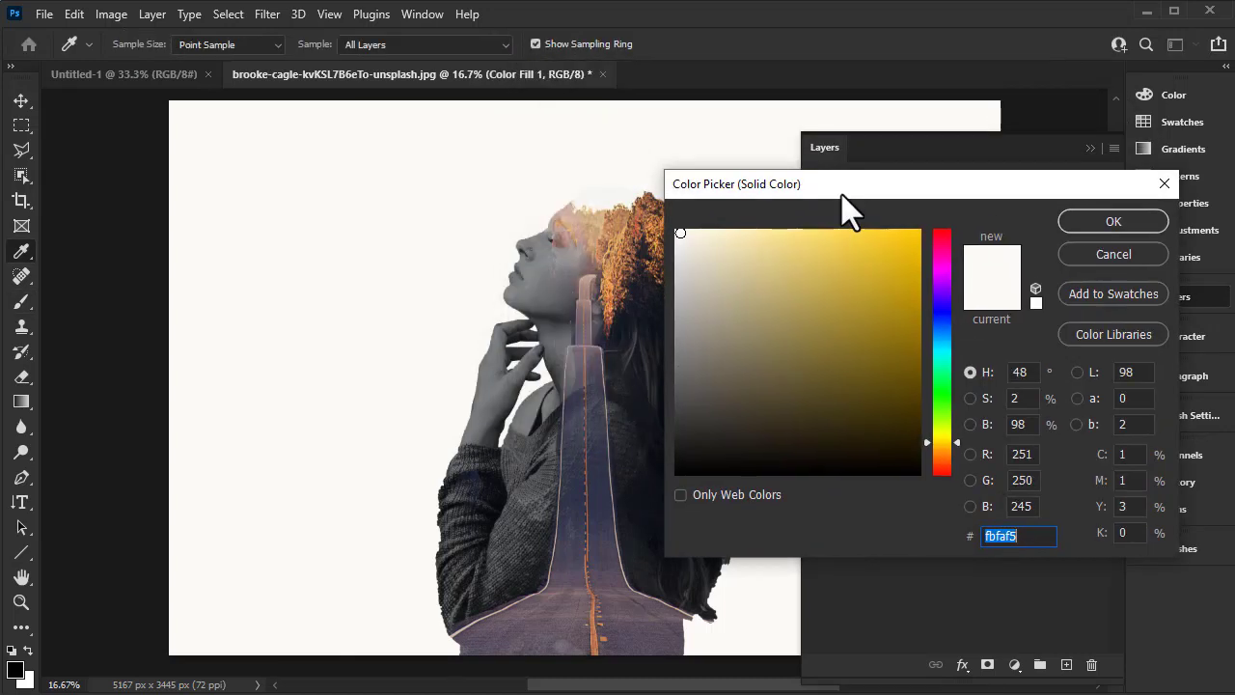
pyautogui.click(620, 259)
pyautogui.moveTo(691, 320)
pyautogui.mouseDown()
pyautogui.moveTo(689, 229)
pyautogui.moveTo(711, 279)
pyautogui.mouseUp()
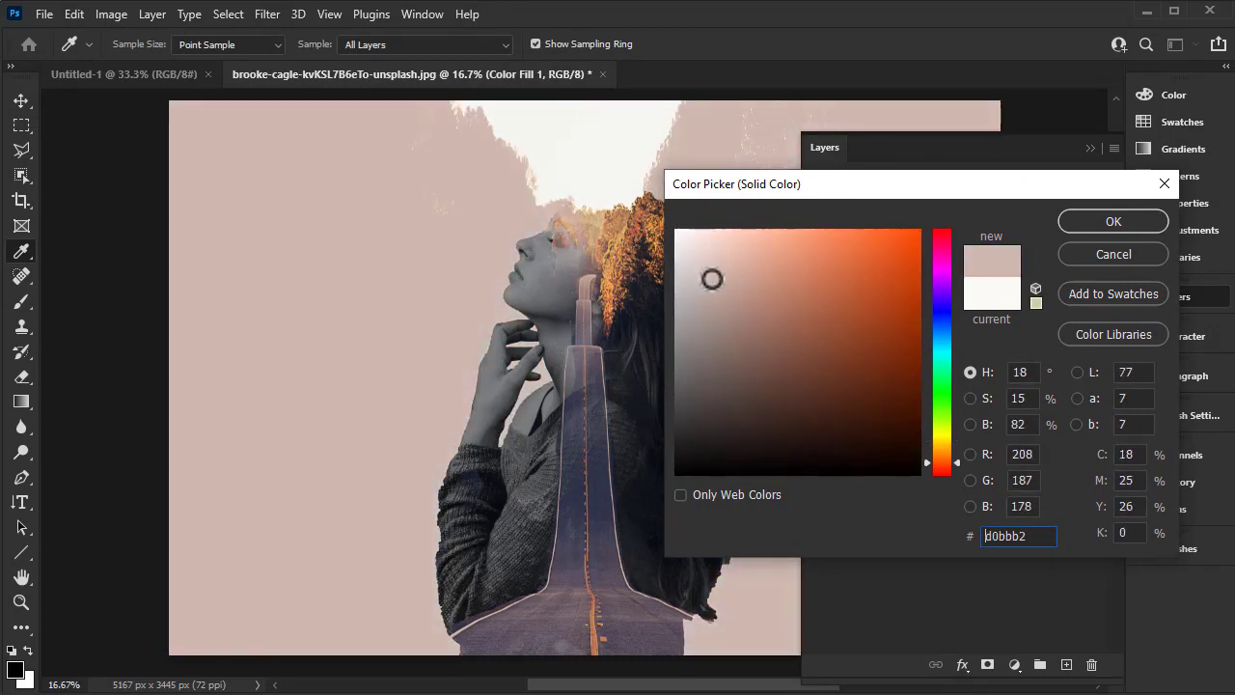
pyautogui.click(1114, 221)
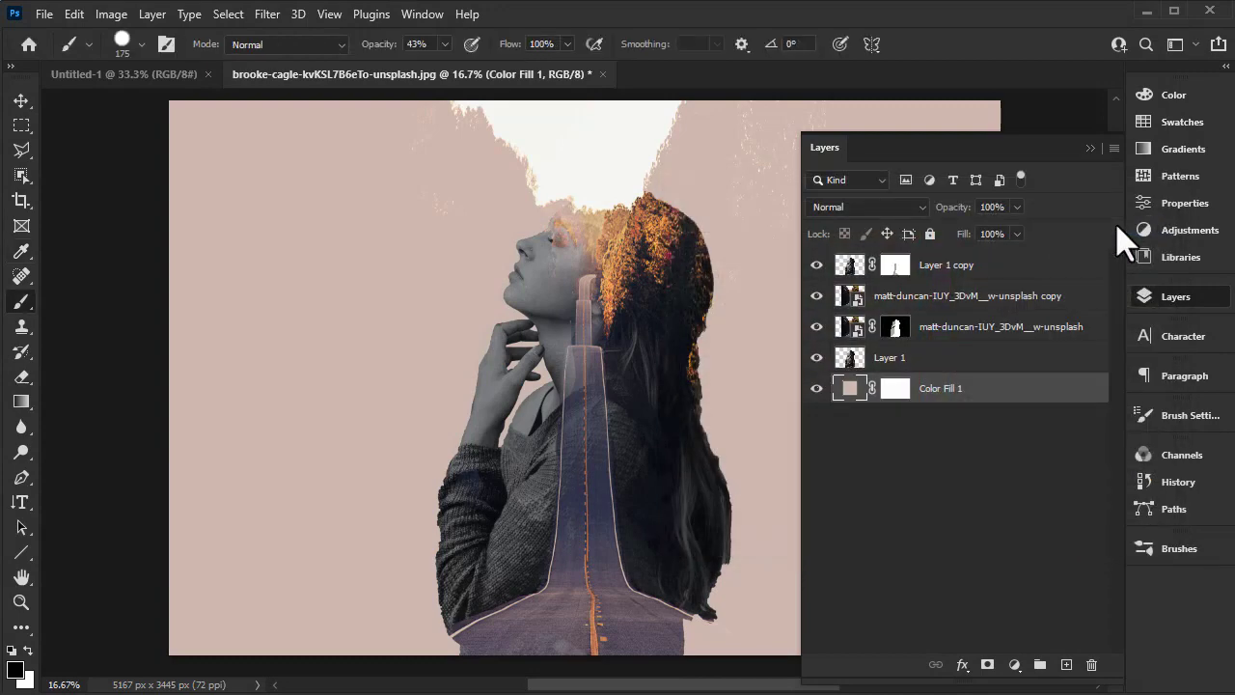
# Step: Give the Lighten road copy a black hide-all mask and collapse the Layers panel
pyautogui.click(921, 296)
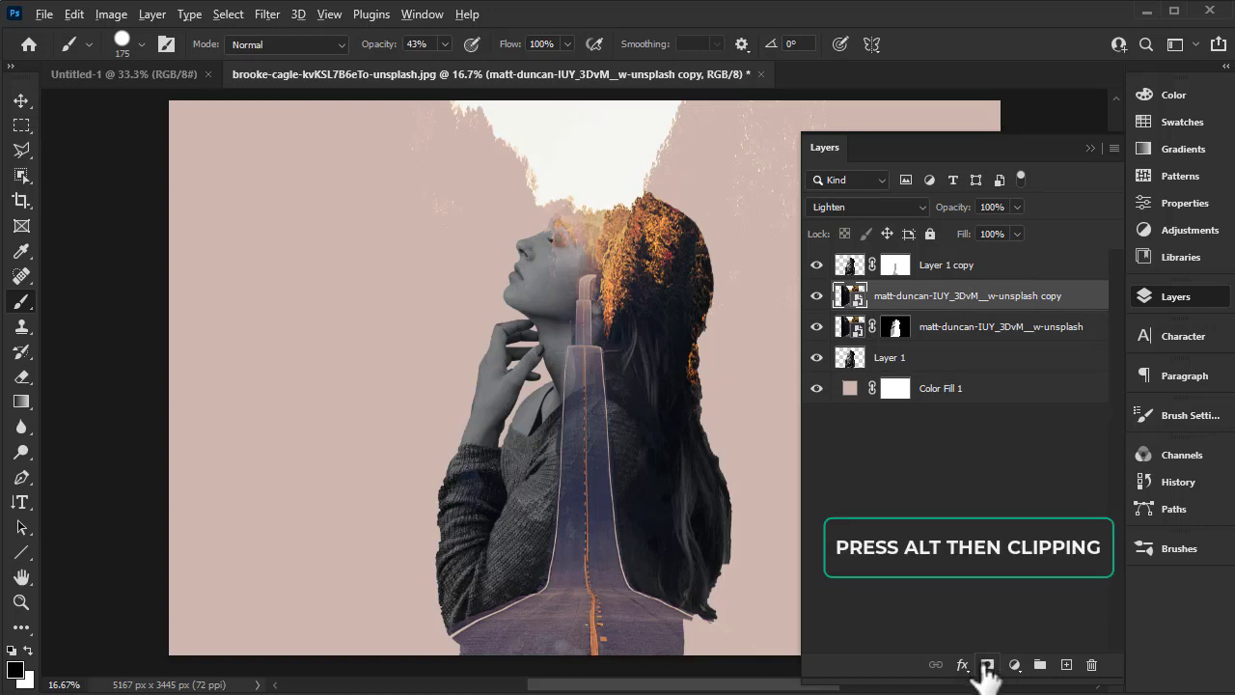
pyautogui.keyDown('alt'); pyautogui.click(985, 665); pyautogui.keyUp('alt')
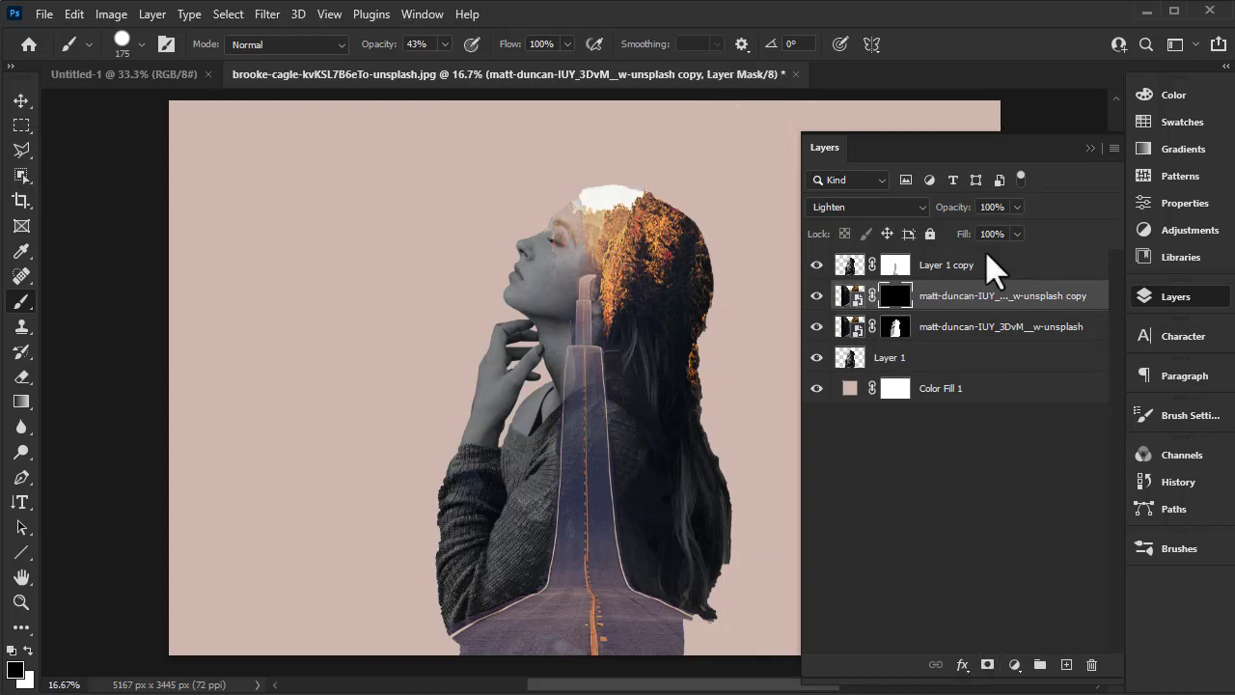
pyautogui.click(1090, 149)
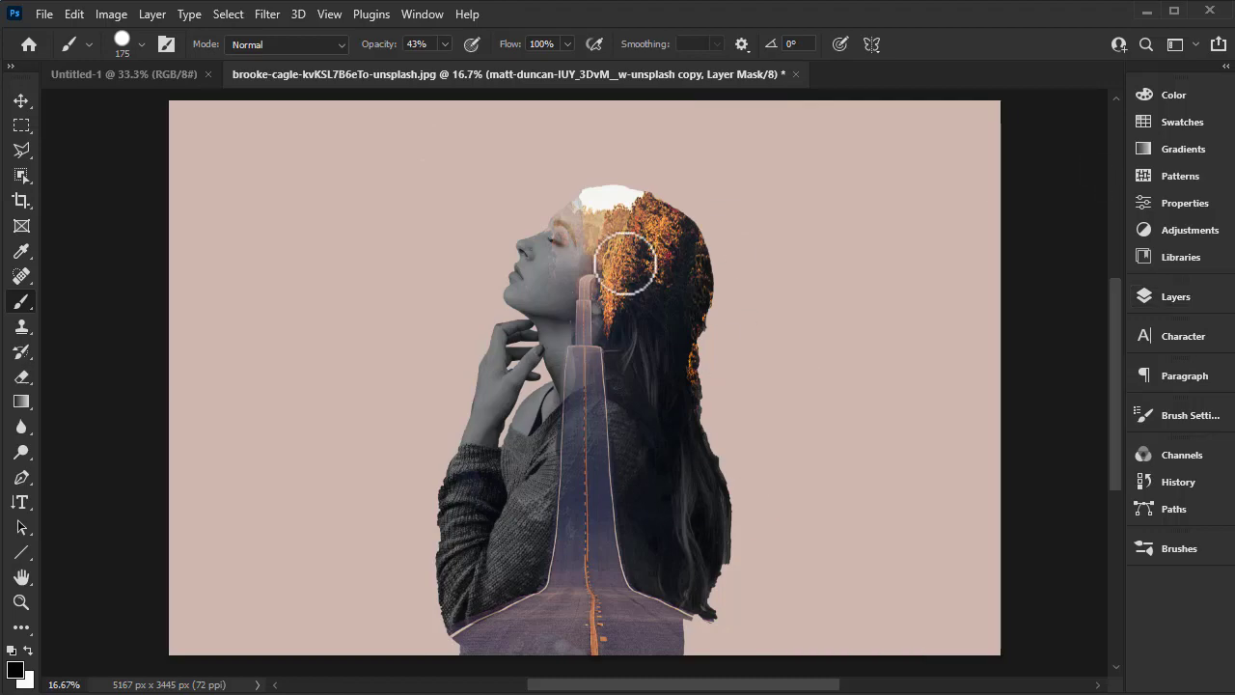